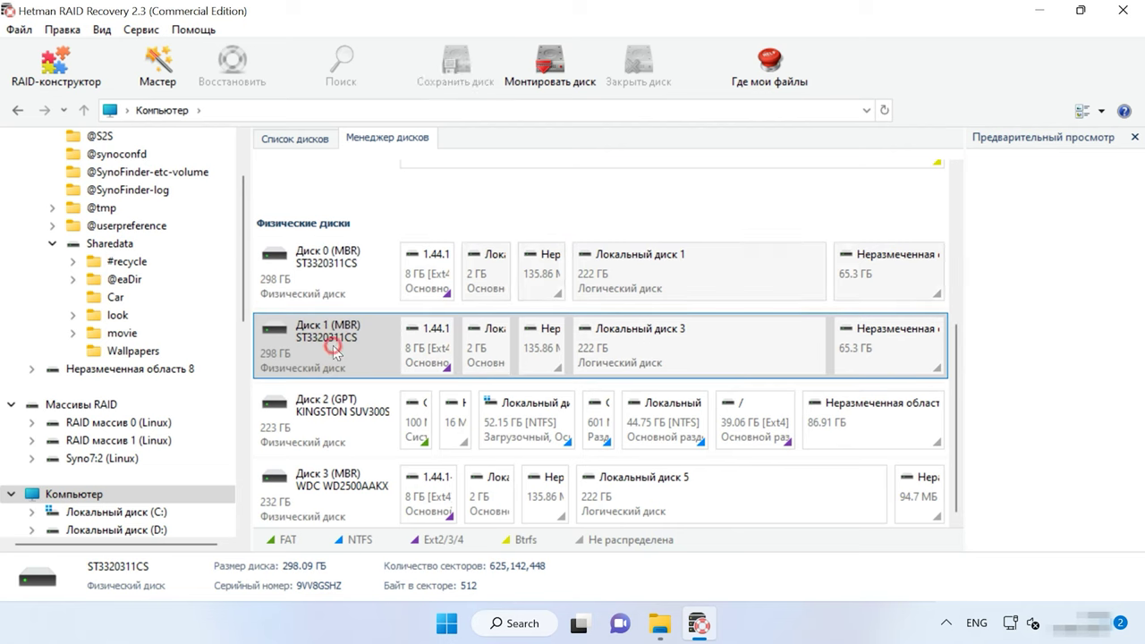
Check the details of physical disk 3 and review the RAID parameters in the properties of the Syno7:2 (Linux) RAID 6 array.
{"action": "left_click", "coordinate": [326, 483]}
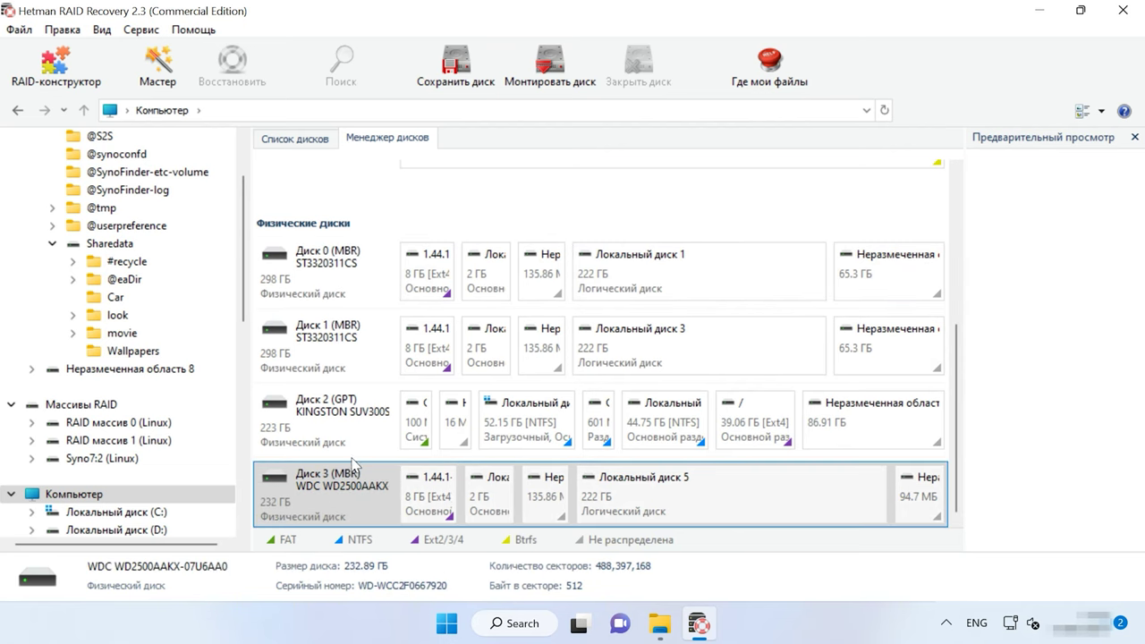
{"action": "scroll", "coordinate": [353, 455], "scroll_direction": "up", "scroll_amount": 3}
{"action": "scroll", "coordinate": [354, 462], "scroll_direction": "up", "scroll_amount": 6}
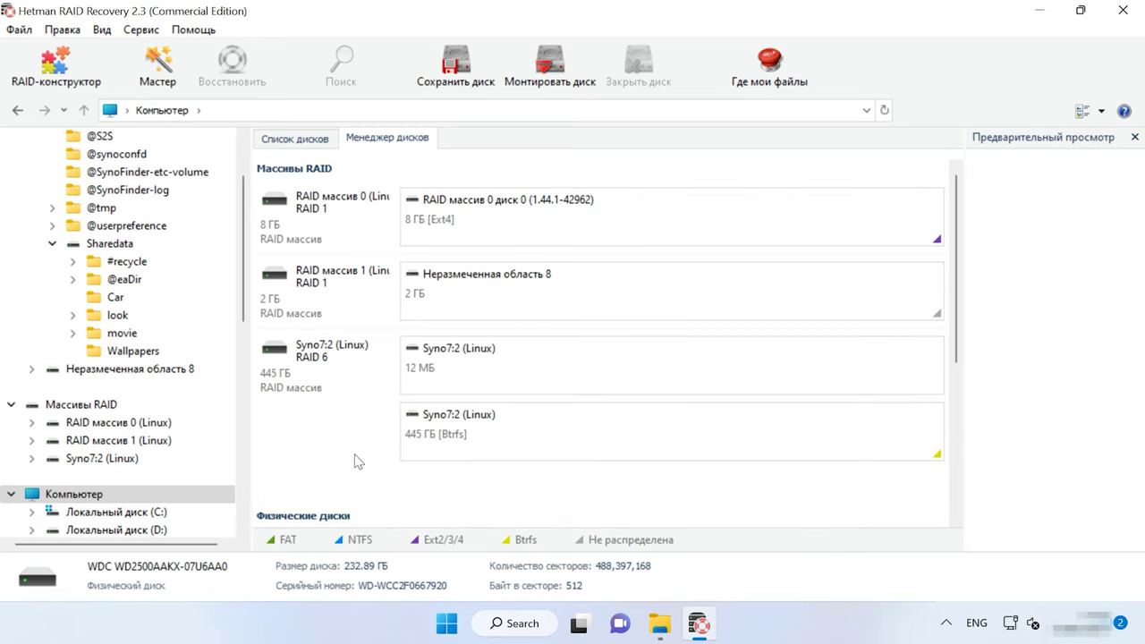
{"action": "left_click", "coordinate": [345, 387]}
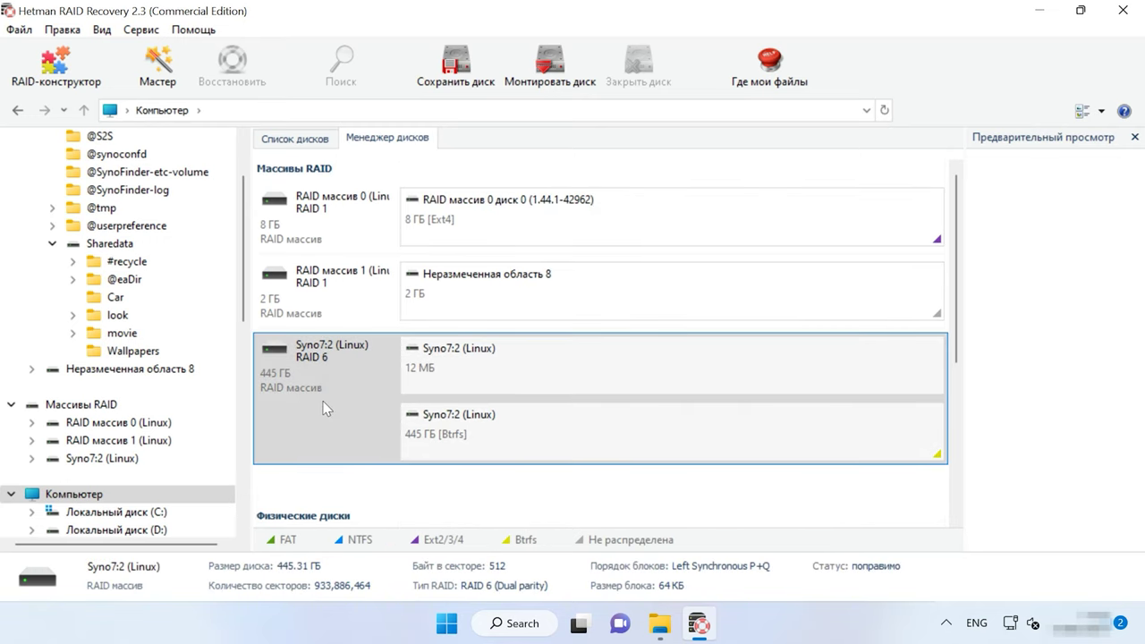
{"action": "right_click", "coordinate": [326, 411]}
{"action": "left_click", "coordinate": [393, 405]}
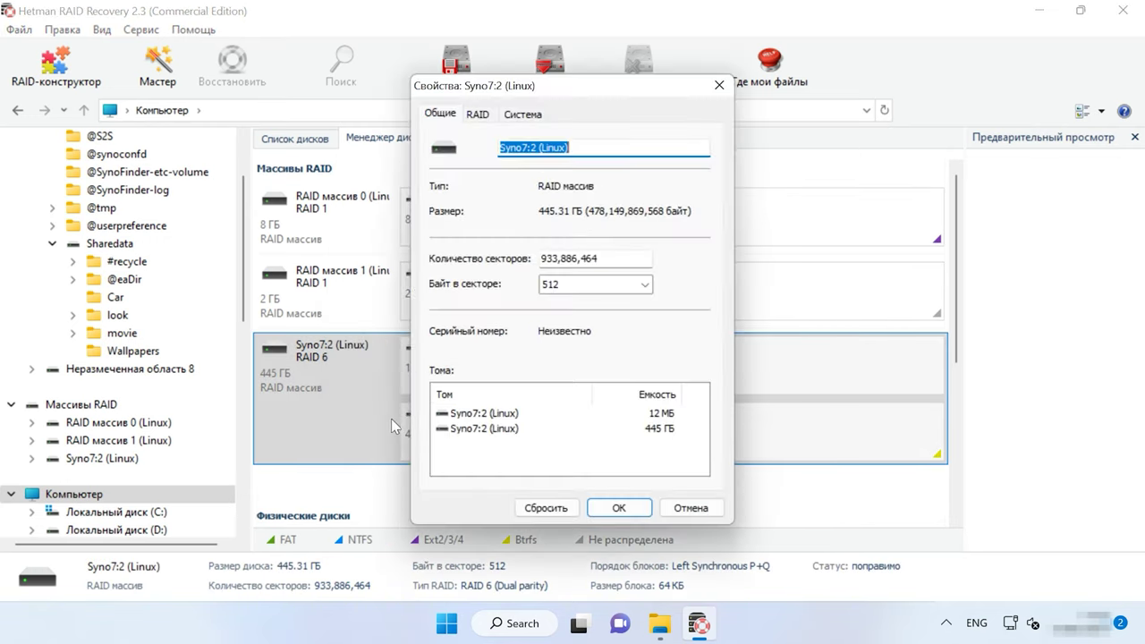
{"action": "left_click", "coordinate": [494, 110]}
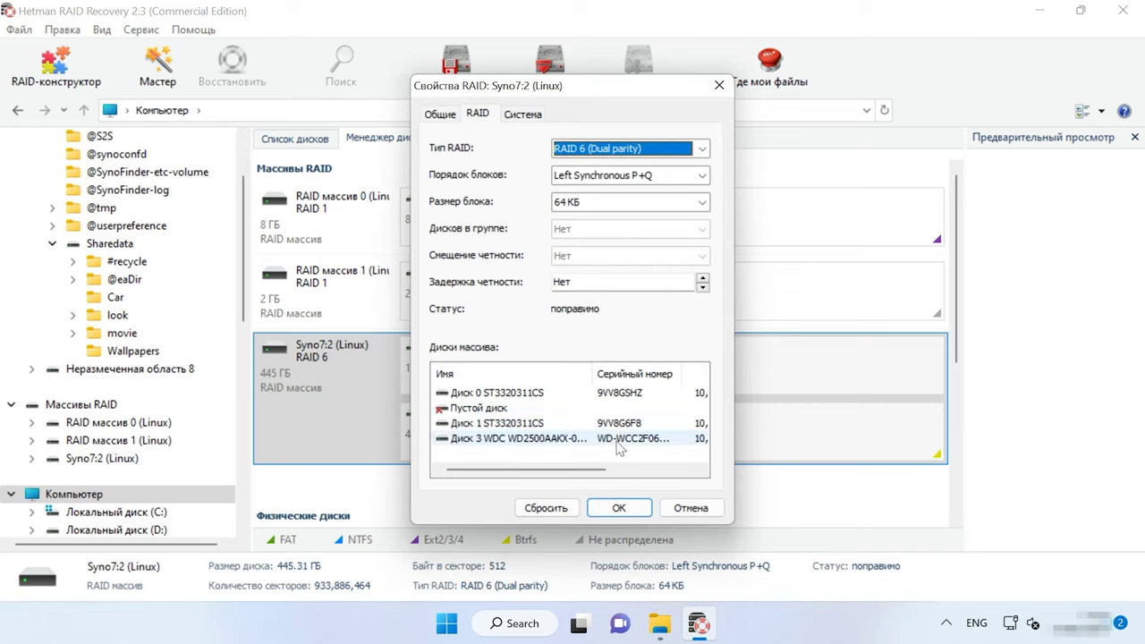
{"action": "left_click", "coordinate": [619, 508]}
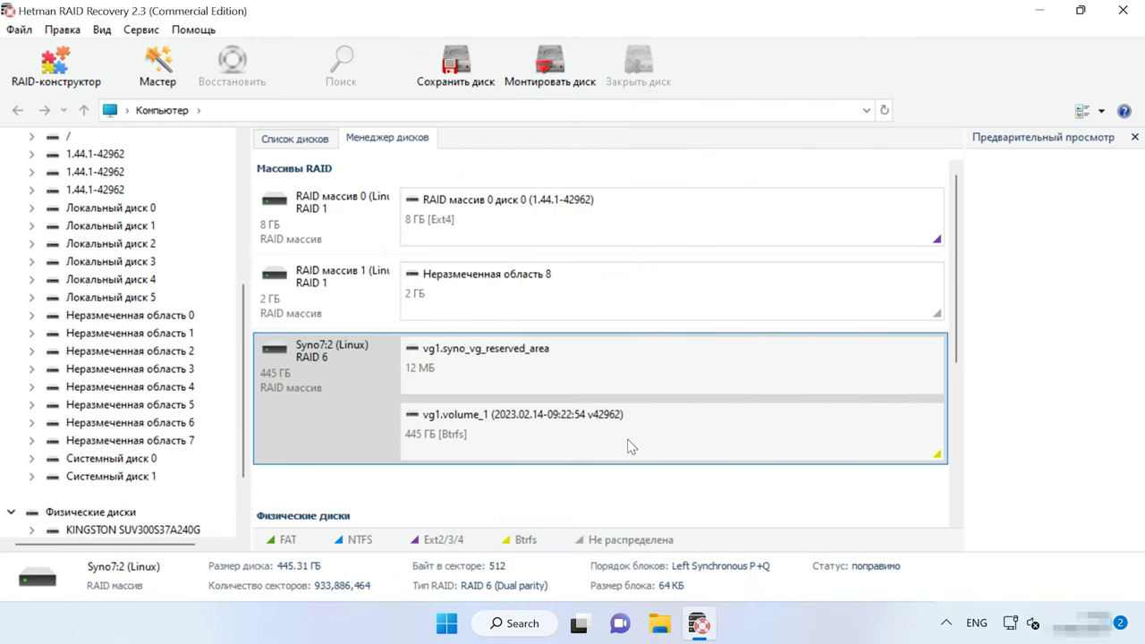
Run a quick scan of the vg1.volume_1 Btrfs partition on the Syno7:2 array and finish the file recovery wizard.
{"action": "right_click", "coordinate": [629, 444]}
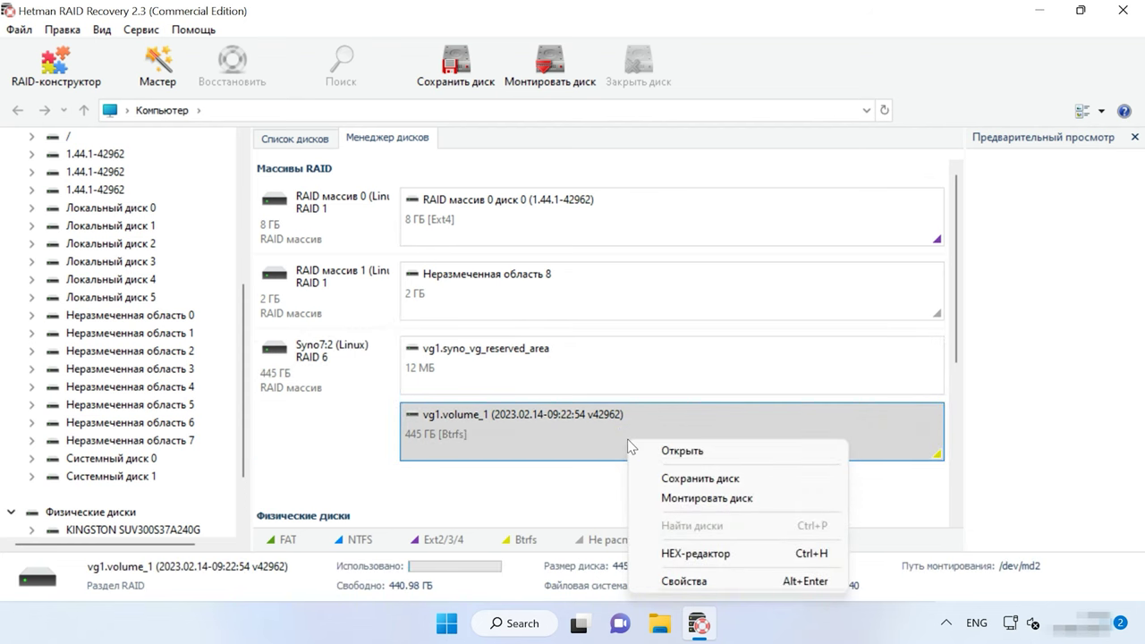
{"action": "left_click", "coordinate": [707, 454]}
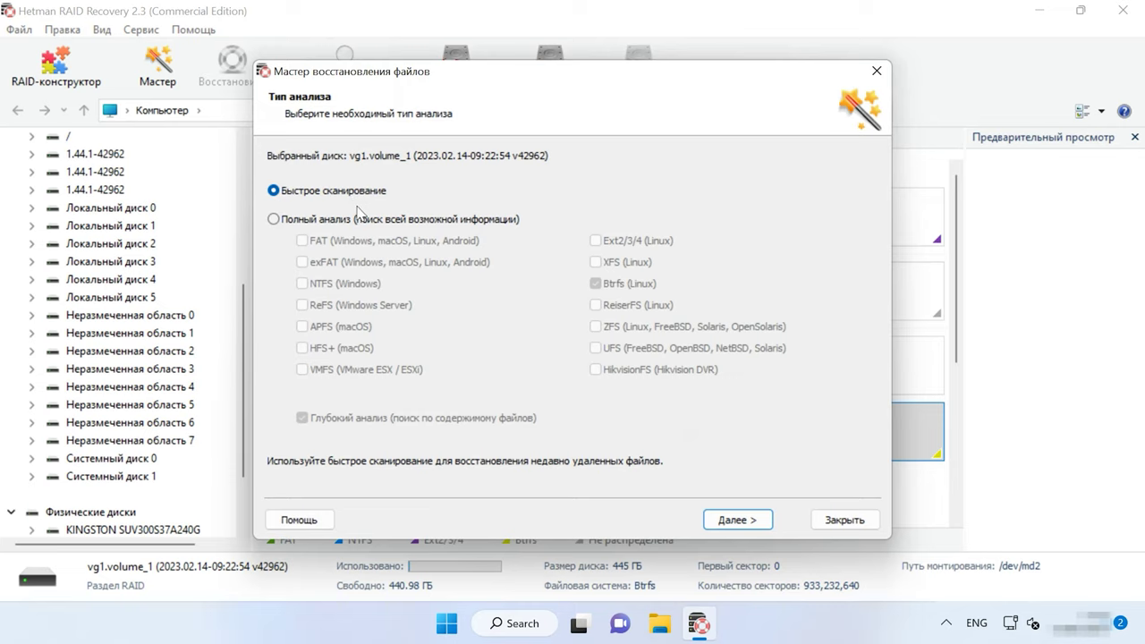
{"action": "left_click", "coordinate": [747, 526]}
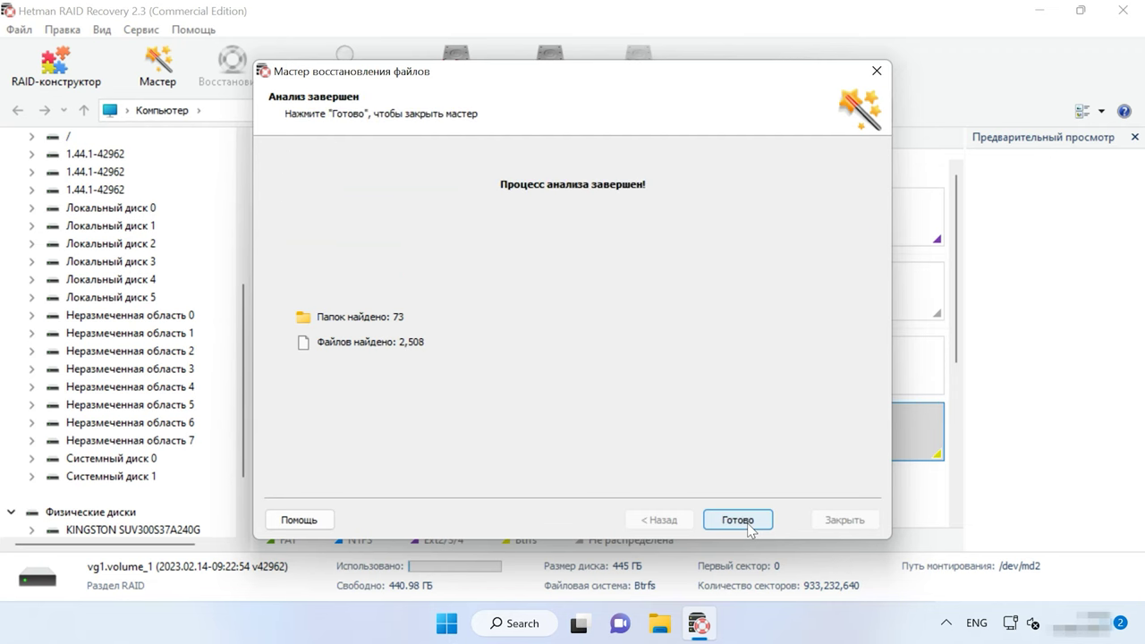
{"action": "left_click", "coordinate": [739, 520]}
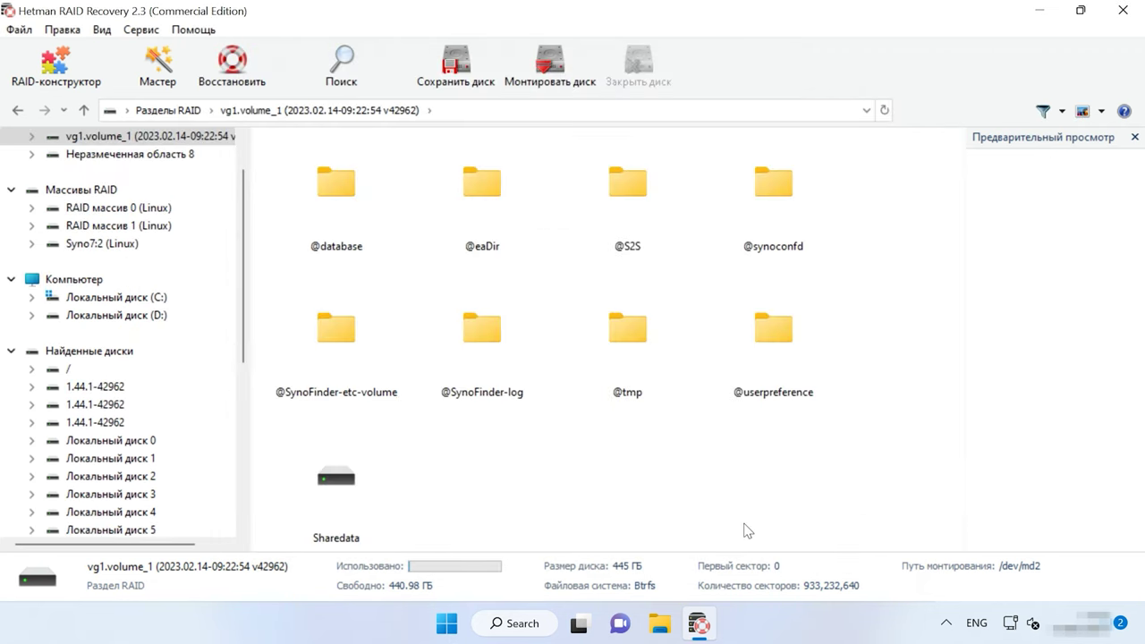
Open the Sharedata volume and preview 025.jpg, 026.jpg, Headphones.docx and LTSC.docx.
{"action": "left_click", "coordinate": [368, 529]}
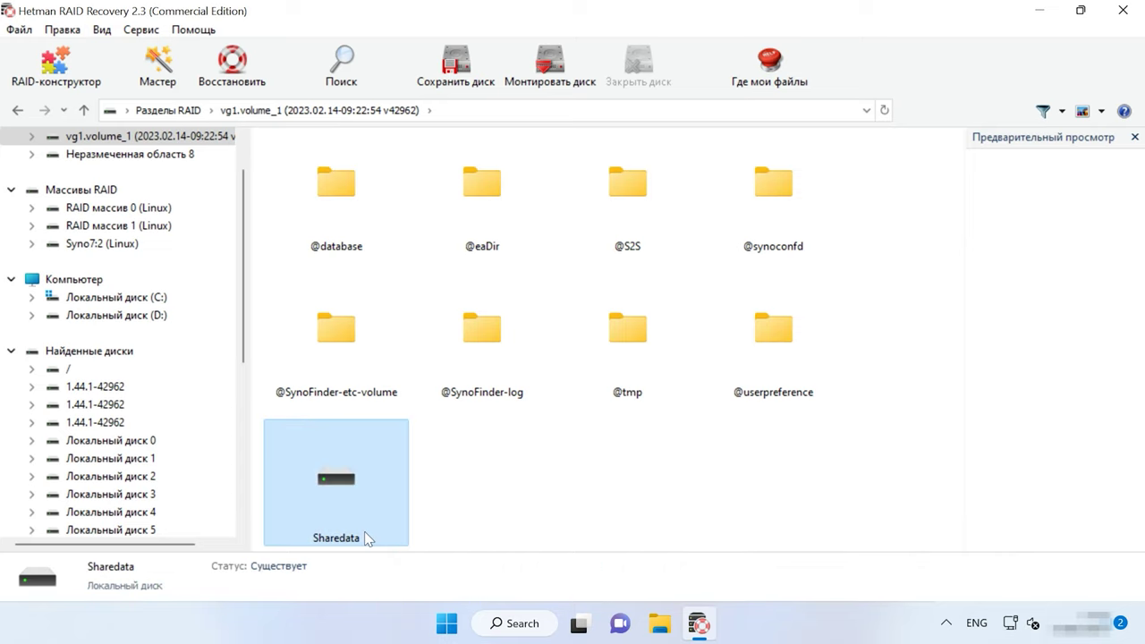
{"action": "double_click", "coordinate": [367, 537]}
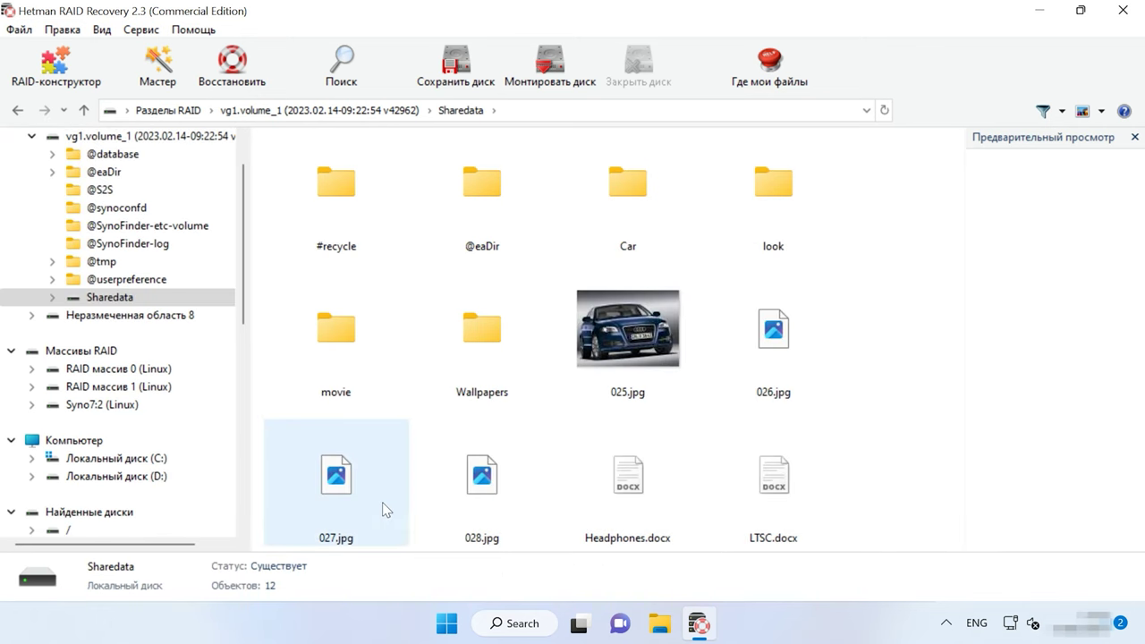
{"action": "left_click", "coordinate": [905, 424]}
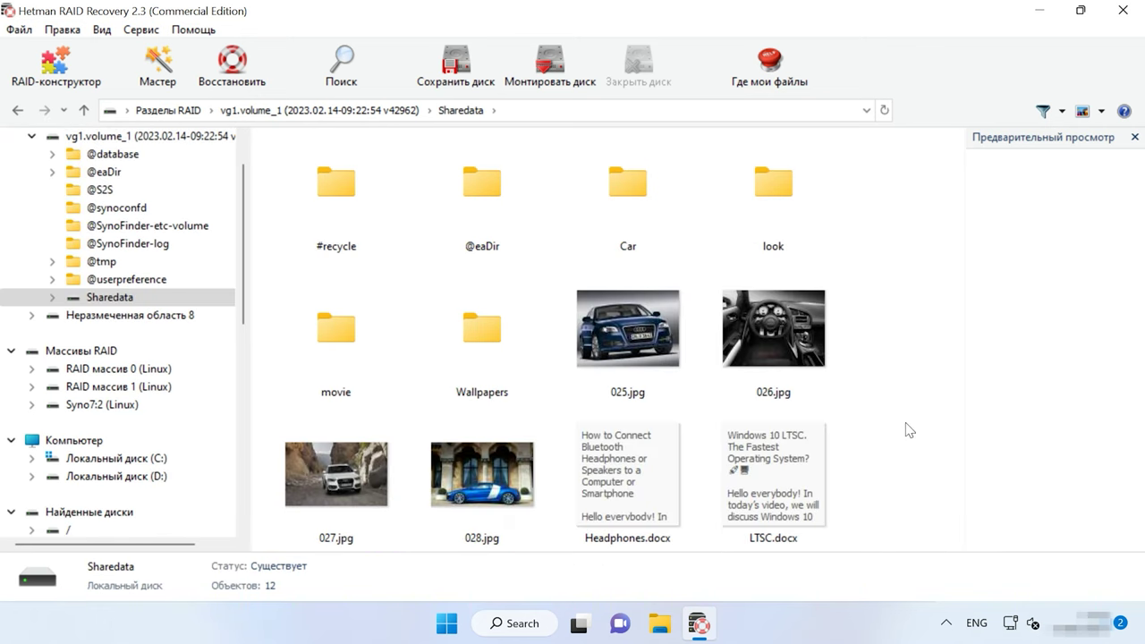
{"action": "left_click", "coordinate": [635, 344]}
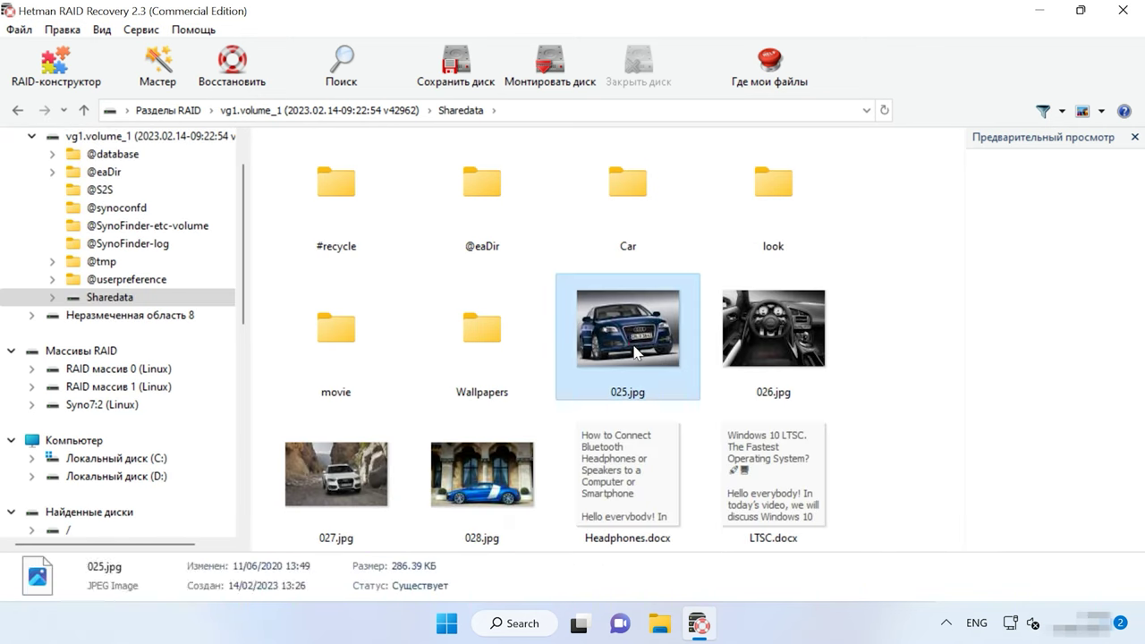
{"action": "left_click", "coordinate": [778, 365]}
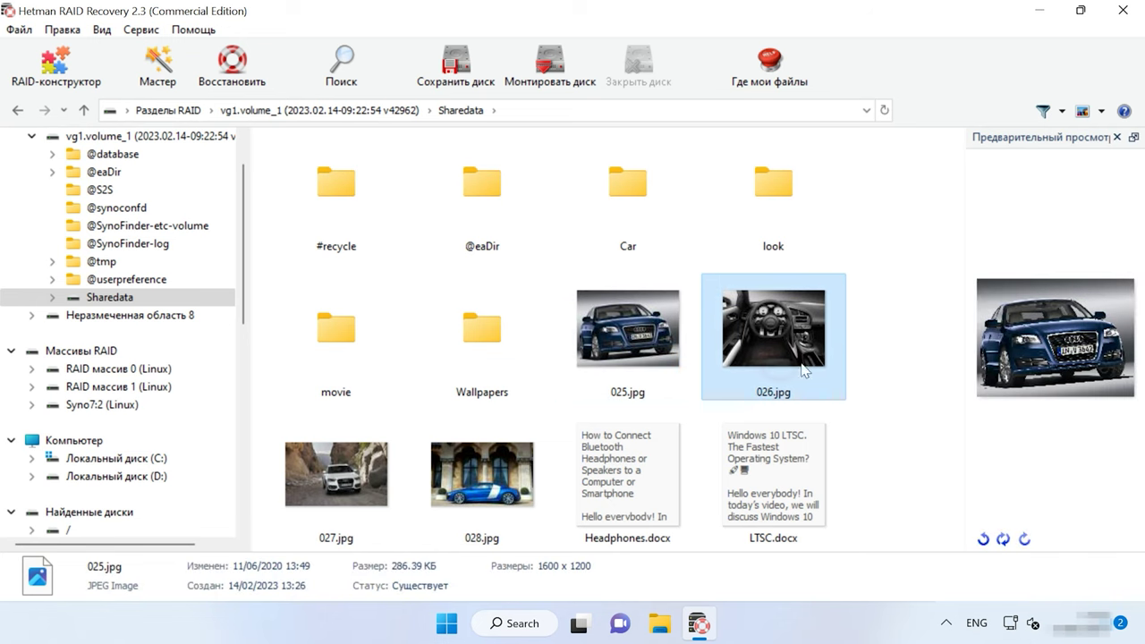
{"action": "left_click", "coordinate": [648, 474]}
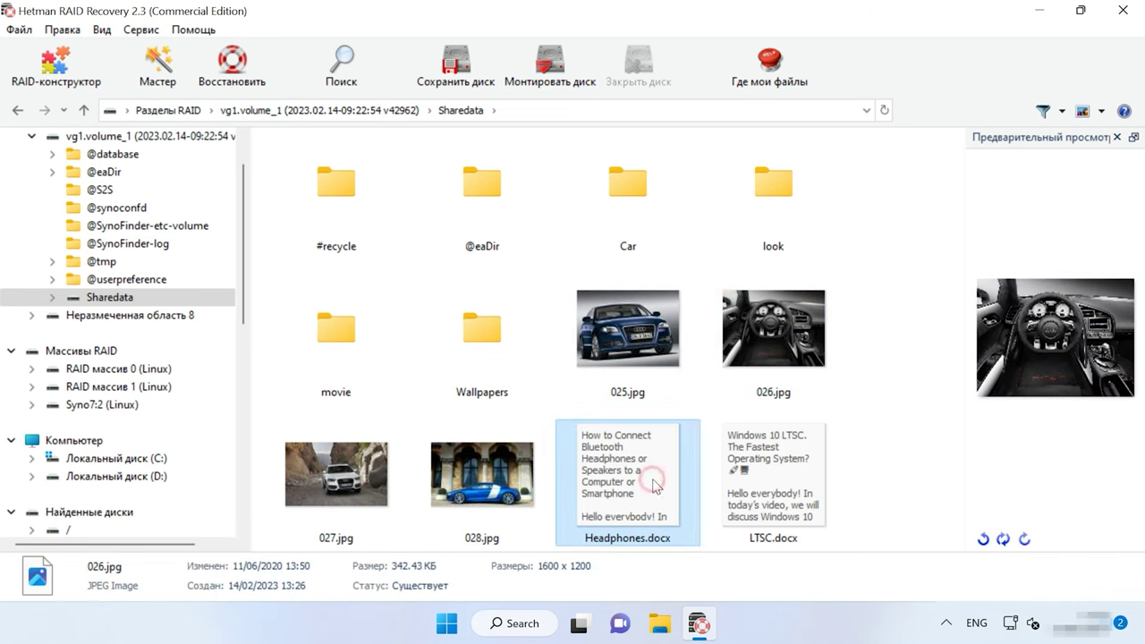
{"action": "left_click", "coordinate": [783, 491]}
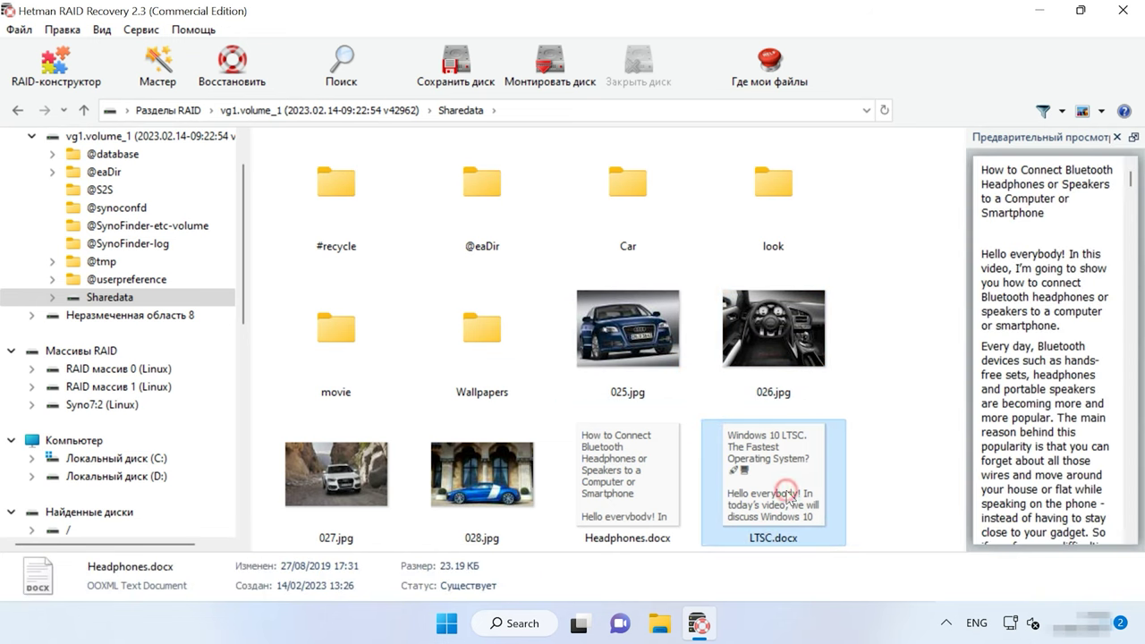
Preview the video Baton Twirling - 31236.mp4 from the movie folder, skipping to about 00:21, and return to Sharedata.
{"action": "double_click", "coordinate": [371, 344]}
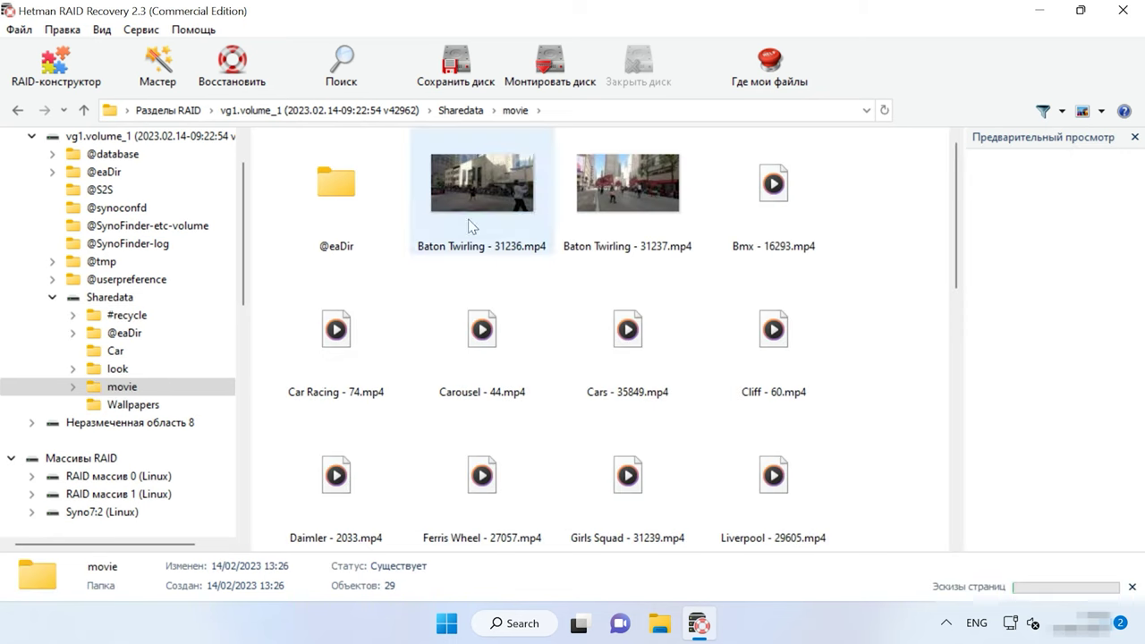
{"action": "left_click", "coordinate": [467, 224]}
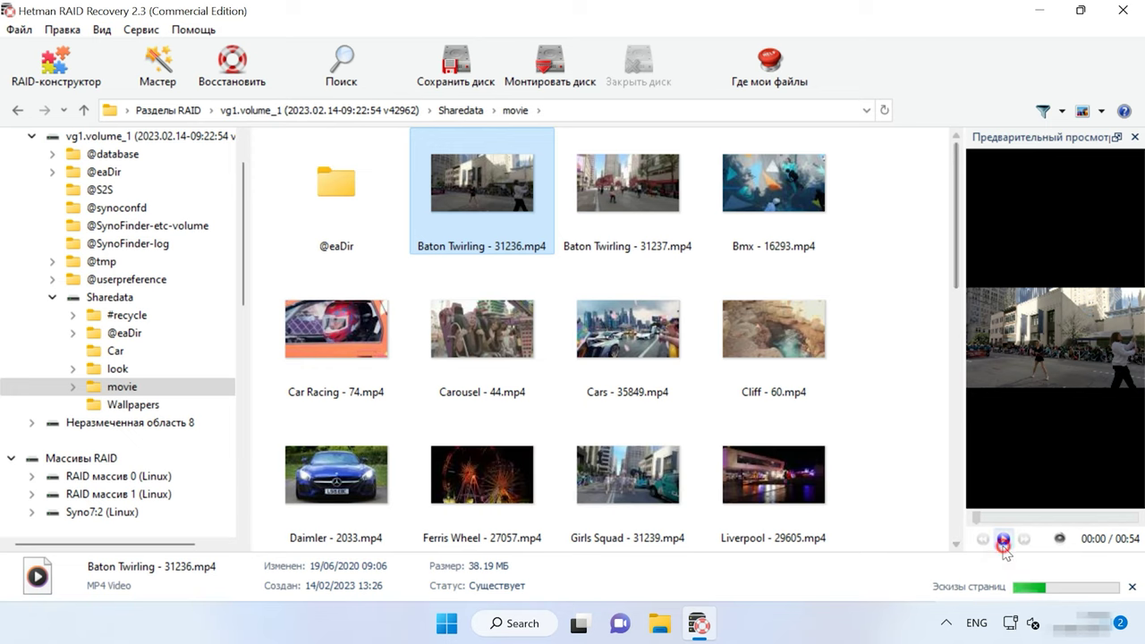
{"action": "left_click", "coordinate": [1004, 540]}
{"action": "left_click", "coordinate": [1042, 518]}
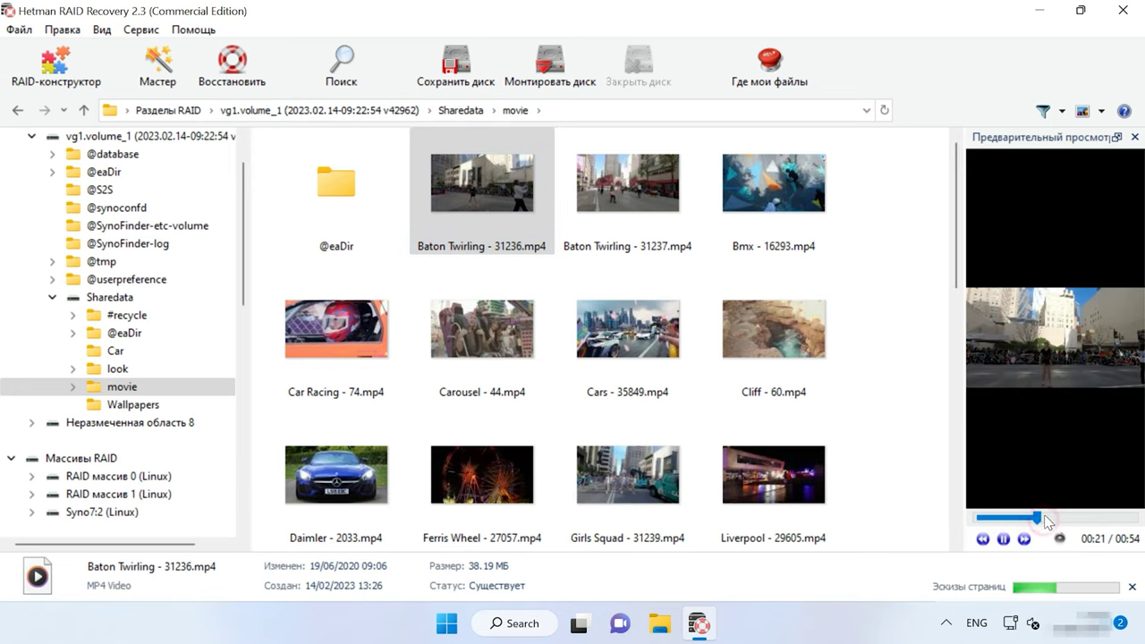
{"action": "left_click", "coordinate": [84, 111]}
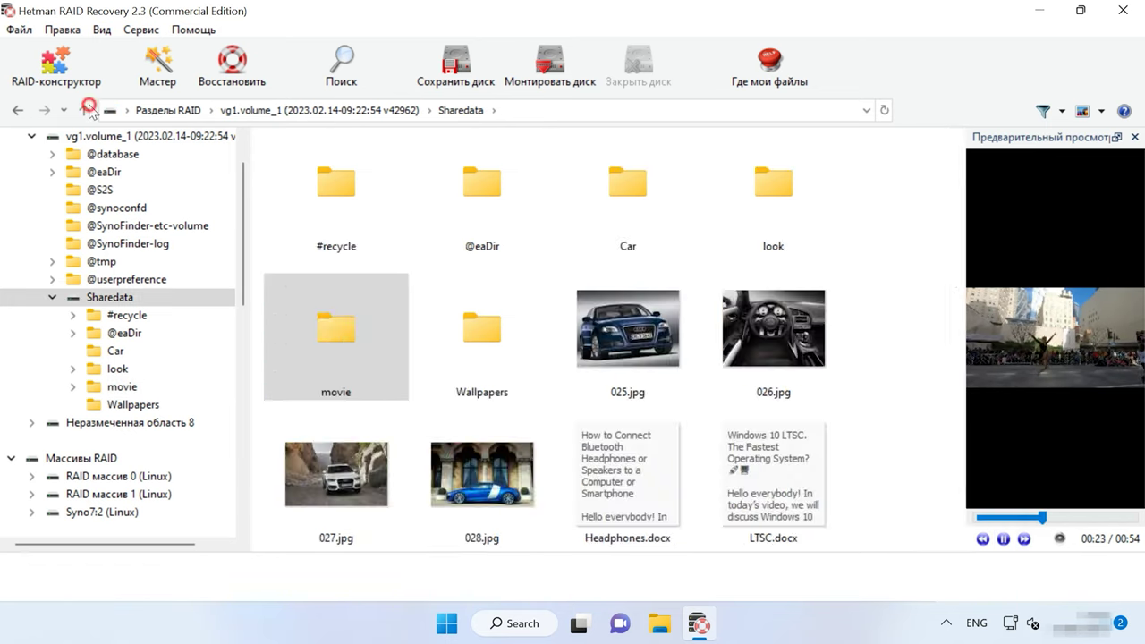
{"action": "left_click", "coordinate": [878, 315]}
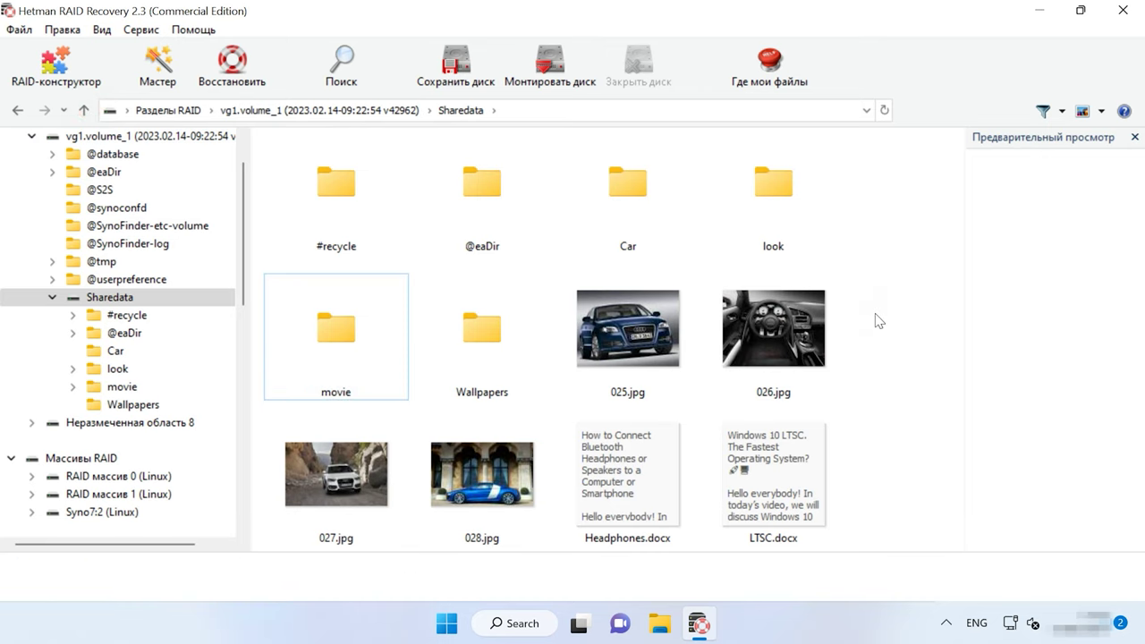
Recover 027.jpg, 028.jpg, Headphones.docx and LTSC.docx to the hard disk folder C:\01\, keeping the folder structure.
{"action": "left_click_drag", "start_coordinate": [935, 456], "coordinate": [343, 517]}
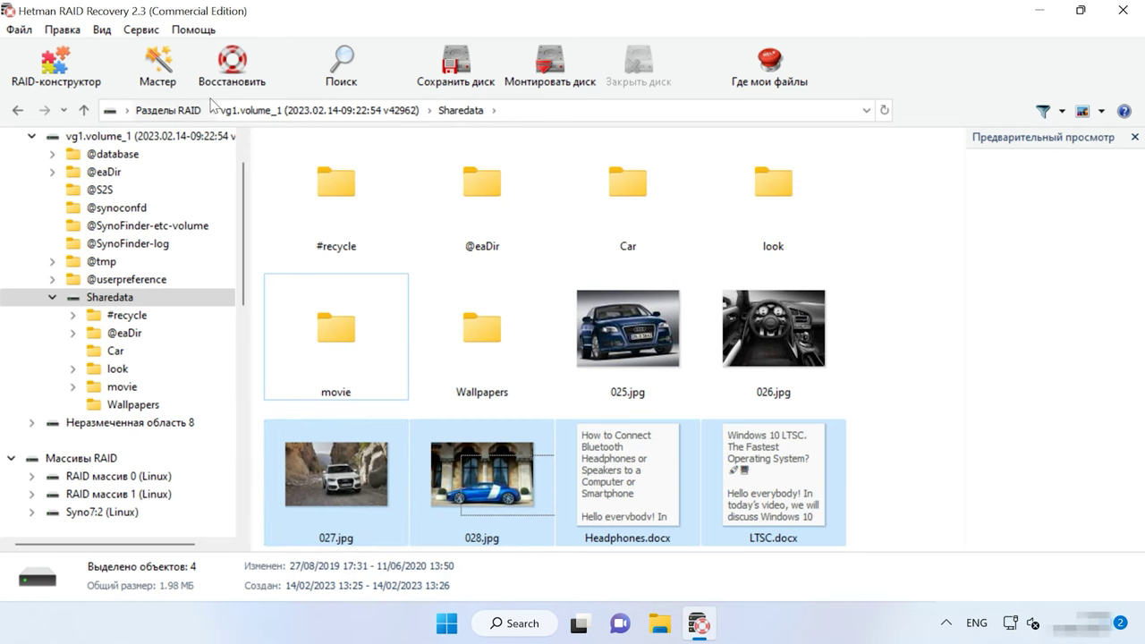
{"action": "left_click", "coordinate": [238, 86]}
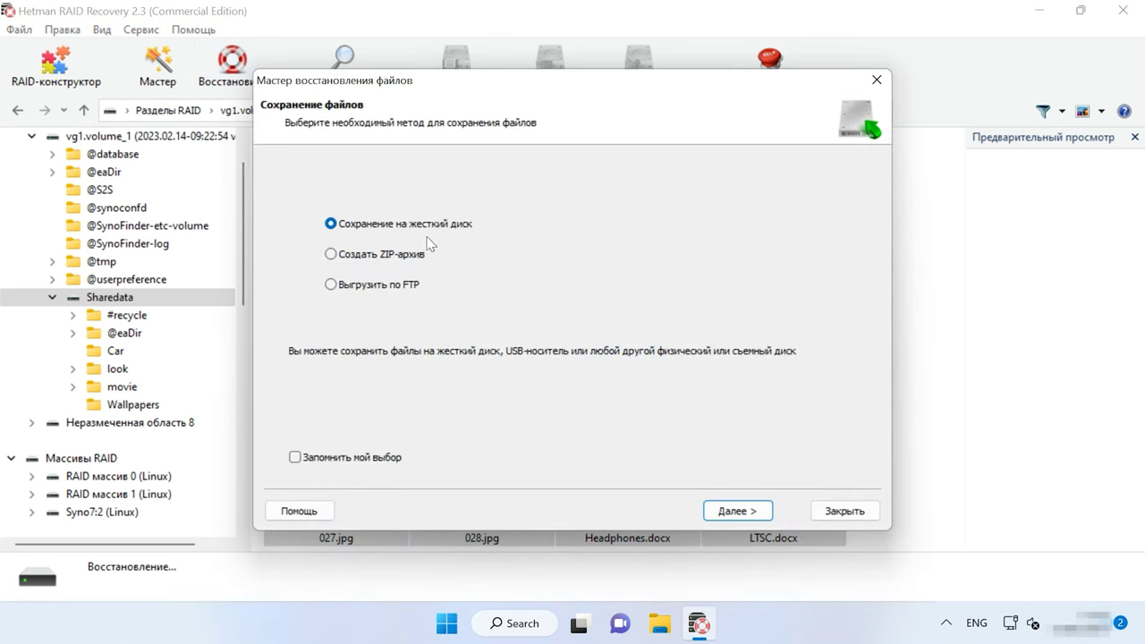
{"action": "left_click", "coordinate": [747, 511]}
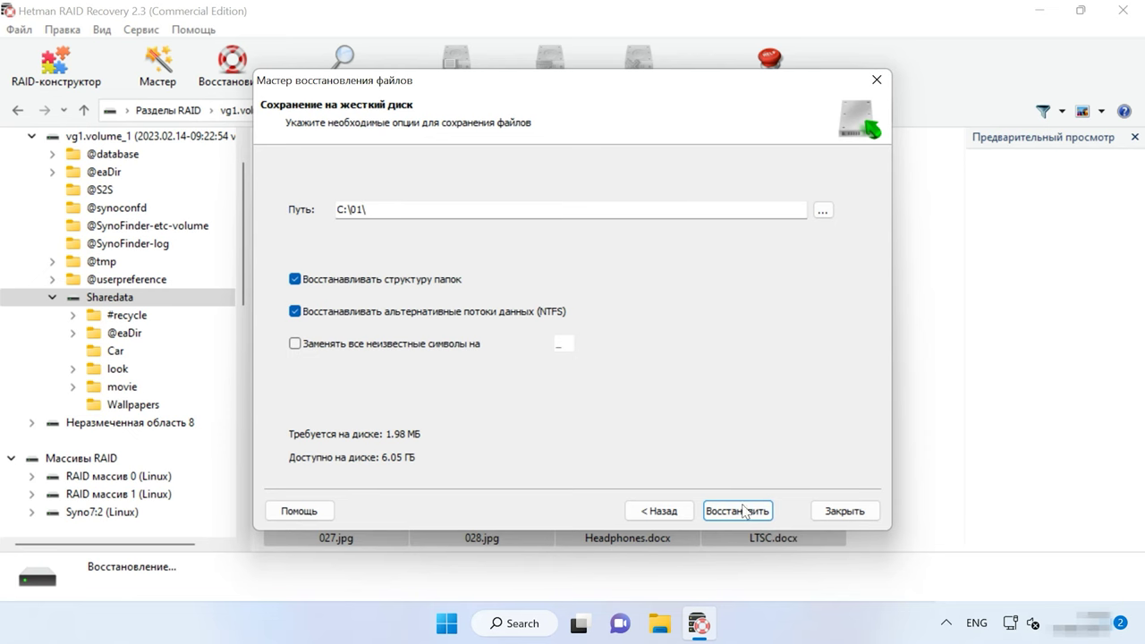
{"action": "left_click", "coordinate": [743, 510]}
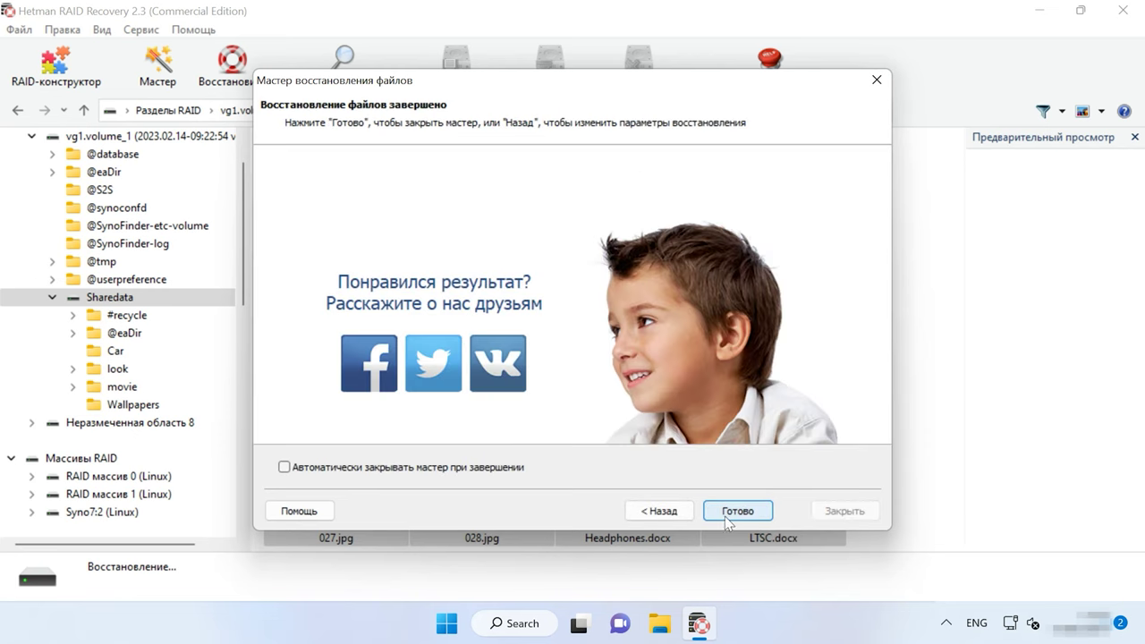
{"action": "left_click", "coordinate": [738, 511]}
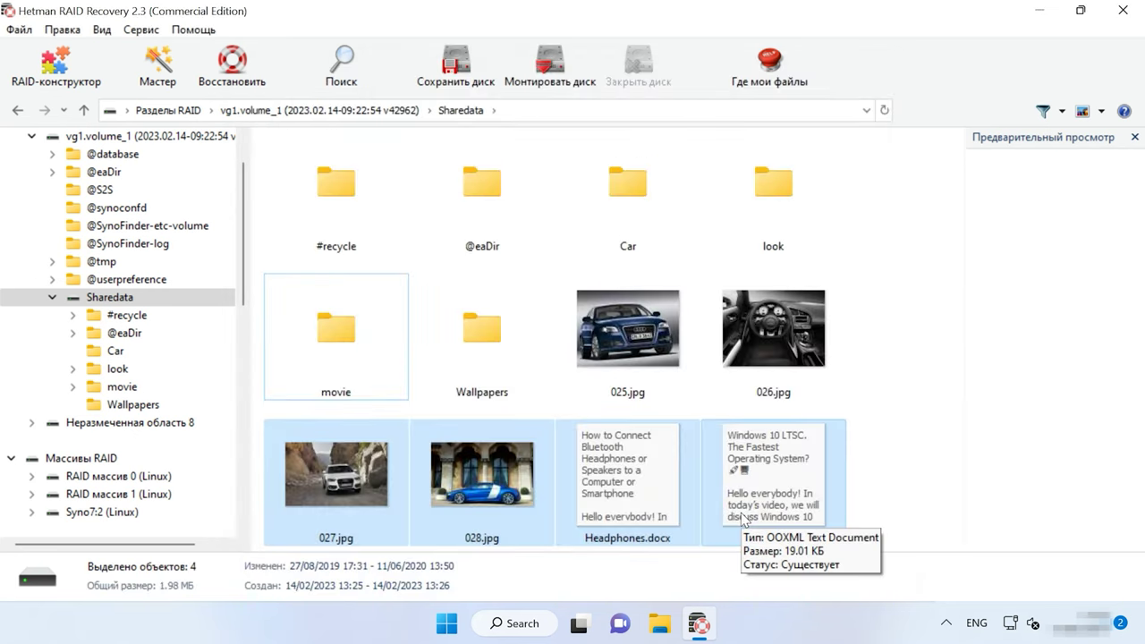
Switch to File Explorer, open the folder 01 on Local Disk (C:) and display its files as large icons.
{"action": "left_click", "coordinate": [658, 629]}
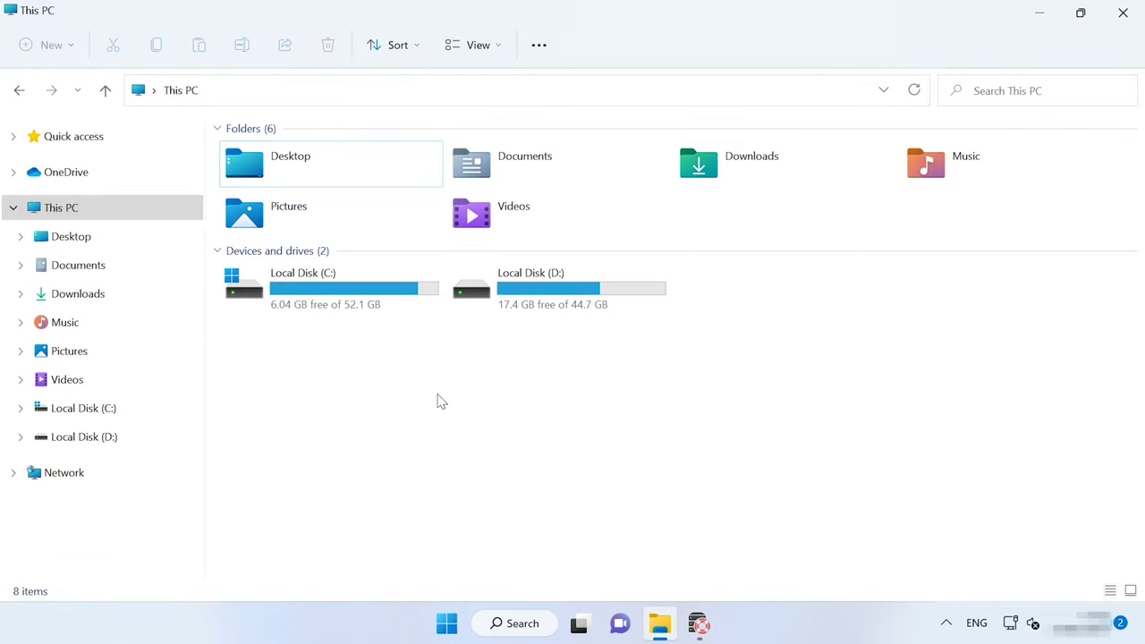
{"action": "double_click", "coordinate": [328, 295]}
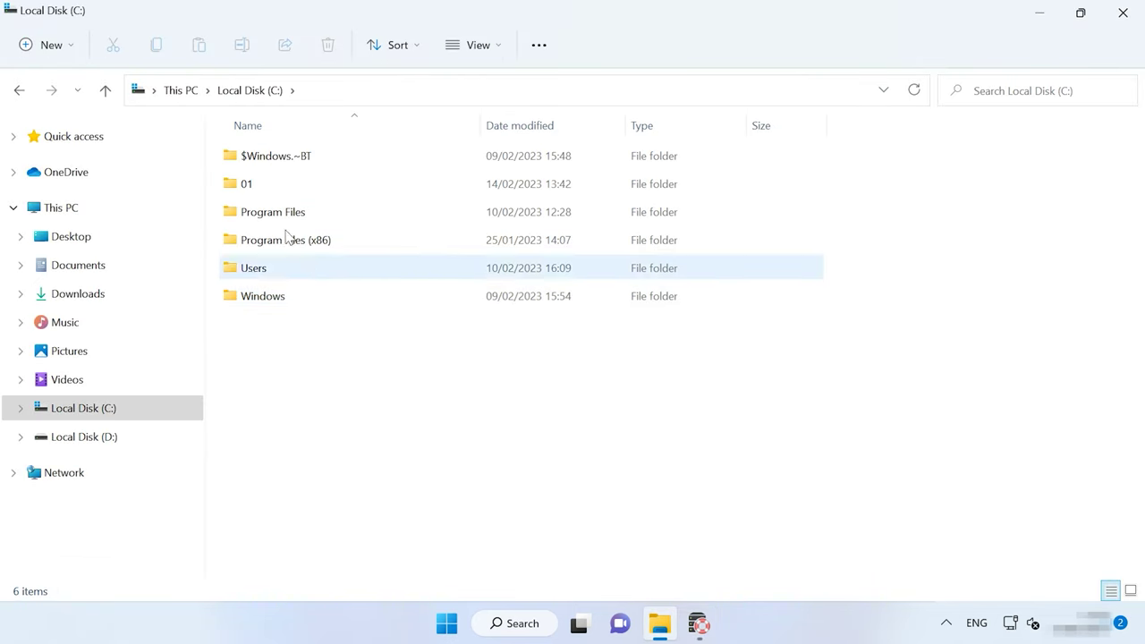
{"action": "double_click", "coordinate": [261, 184]}
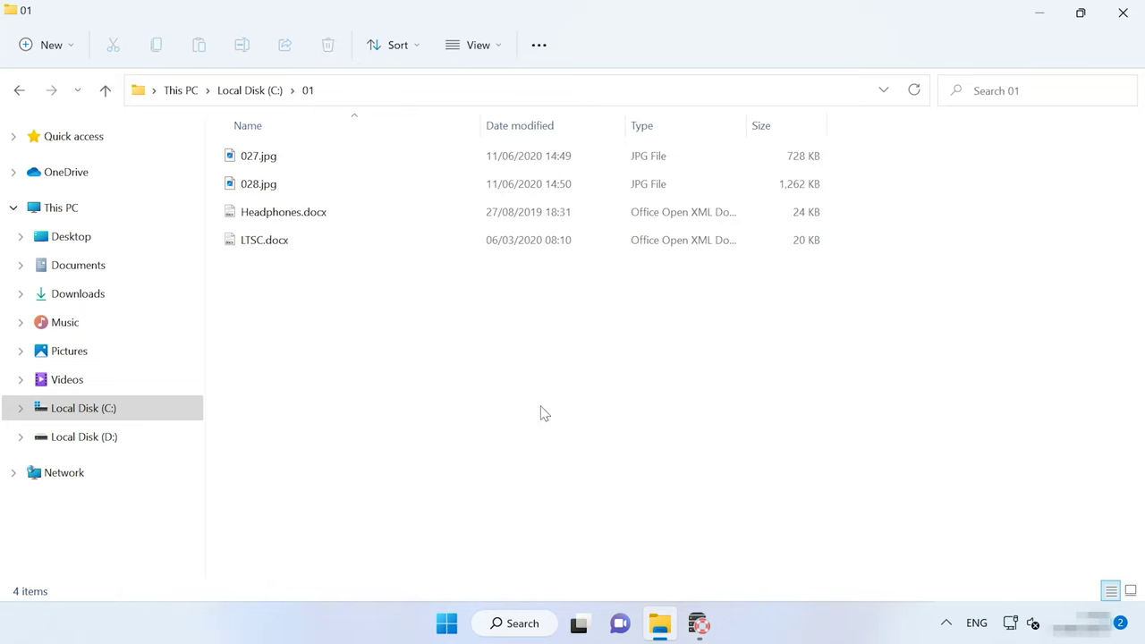
{"action": "right_click", "coordinate": [502, 373]}
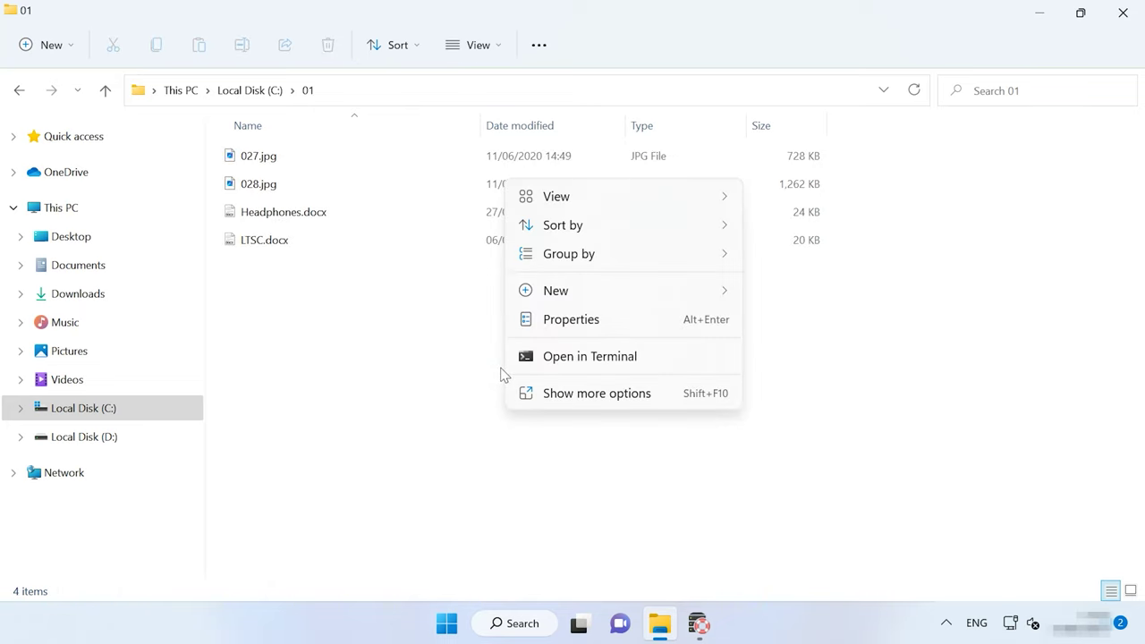
{"action": "mouse_move", "coordinate": [721, 195]}
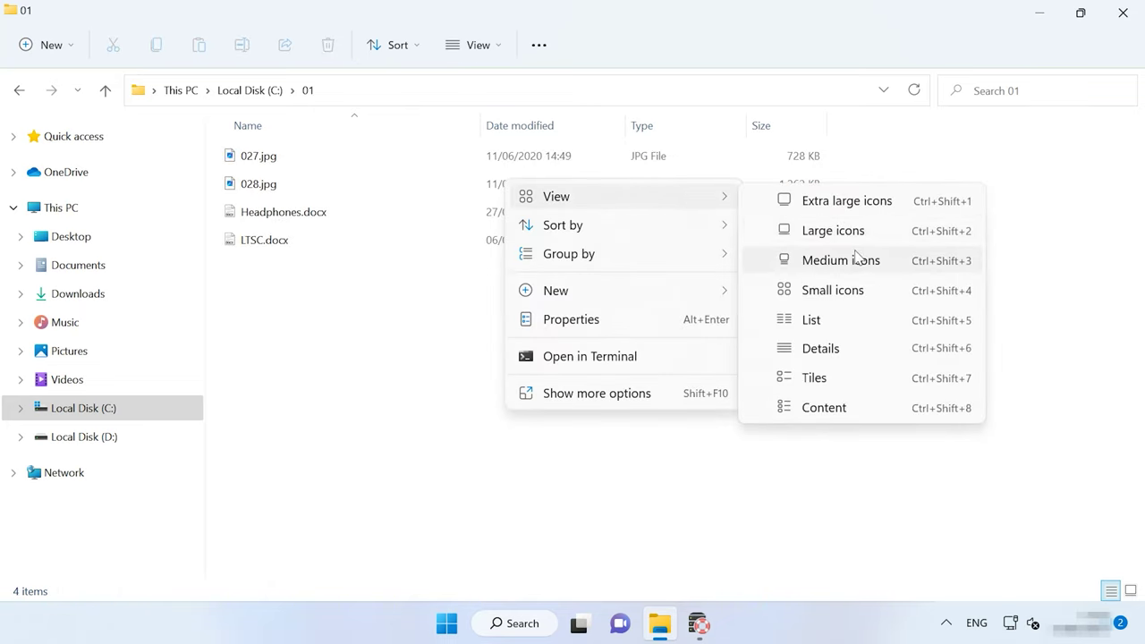
{"action": "left_click", "coordinate": [832, 231]}
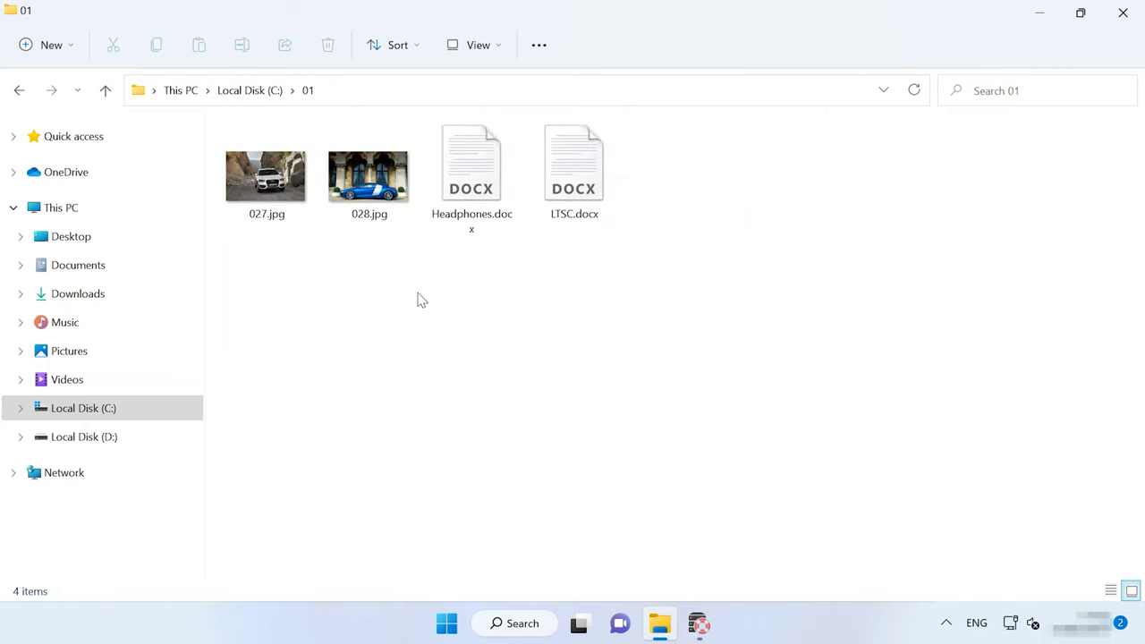
Check the recovered images 027.jpg and 028.jpg, and switch back to Hetman RAID Recovery.
{"action": "left_click", "coordinate": [266, 178]}
{"action": "left_click", "coordinate": [367, 179]}
{"action": "left_click", "coordinate": [559, 307]}
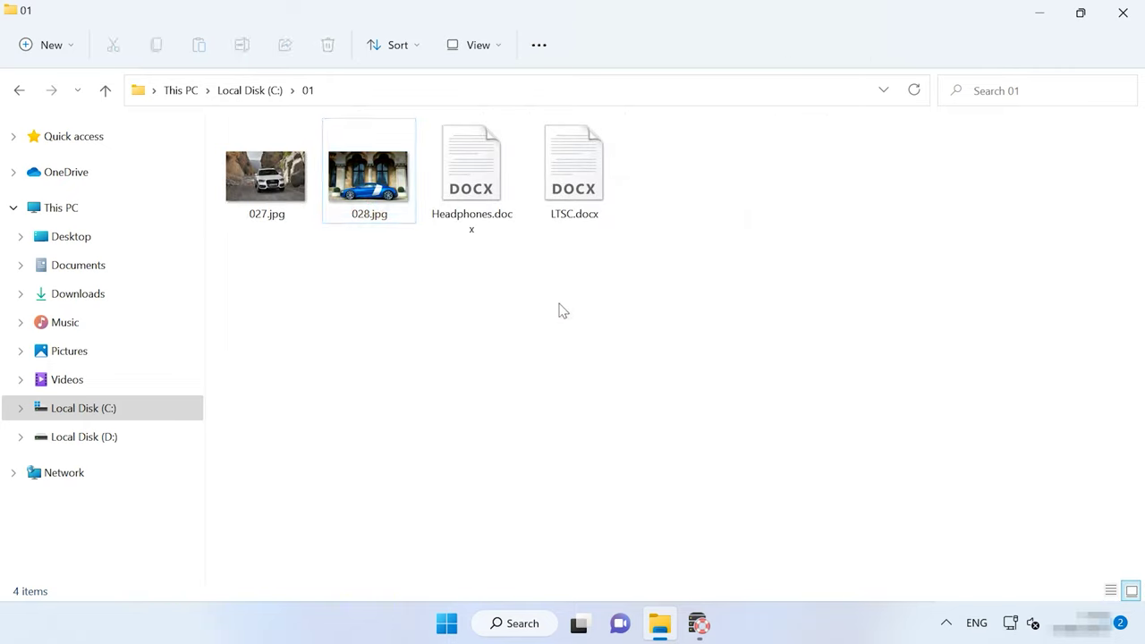
{"action": "left_click", "coordinate": [700, 624]}
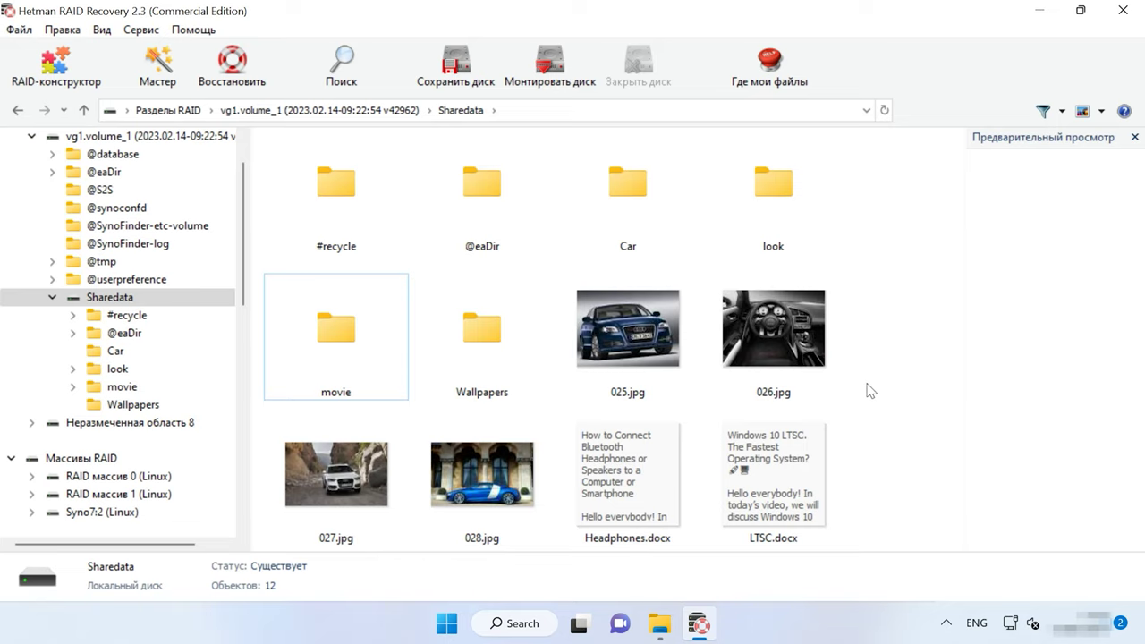
Start a new analysis of the Btrfs partition vg1.volume_1 on the Syno7:2 RAID 6 array from the computer's disk manager.
{"action": "scroll", "coordinate": [127, 246], "scroll_direction": "up", "scroll_amount": 1}
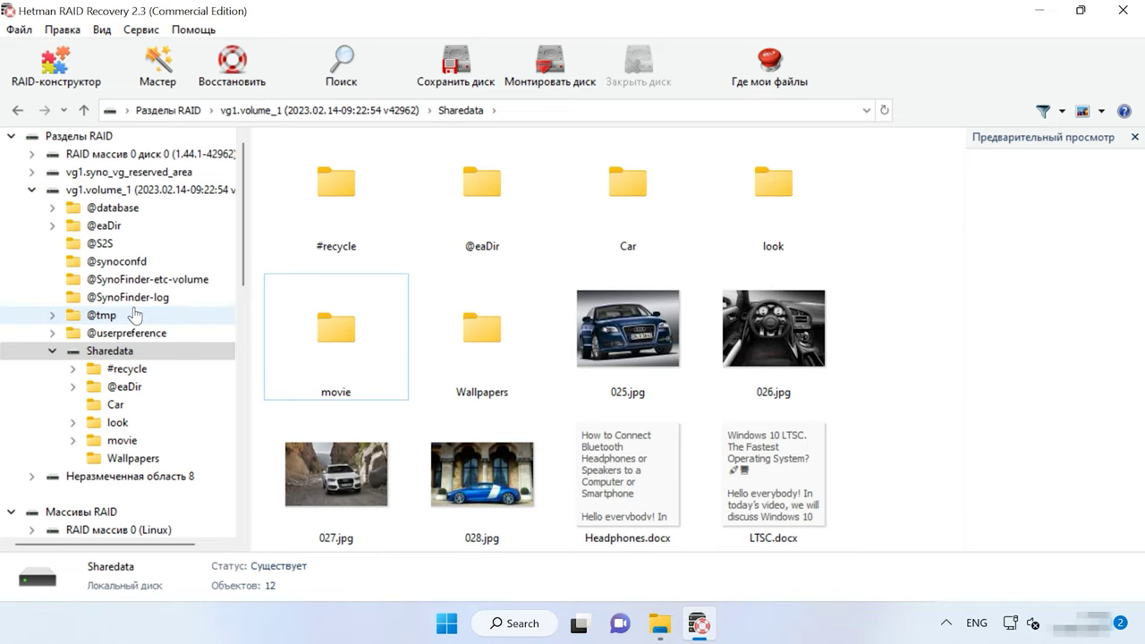
{"action": "scroll", "coordinate": [126, 309], "scroll_direction": "down", "scroll_amount": 2}
{"action": "scroll", "coordinate": [126, 315], "scroll_direction": "down", "scroll_amount": 2}
{"action": "left_click", "coordinate": [98, 387]}
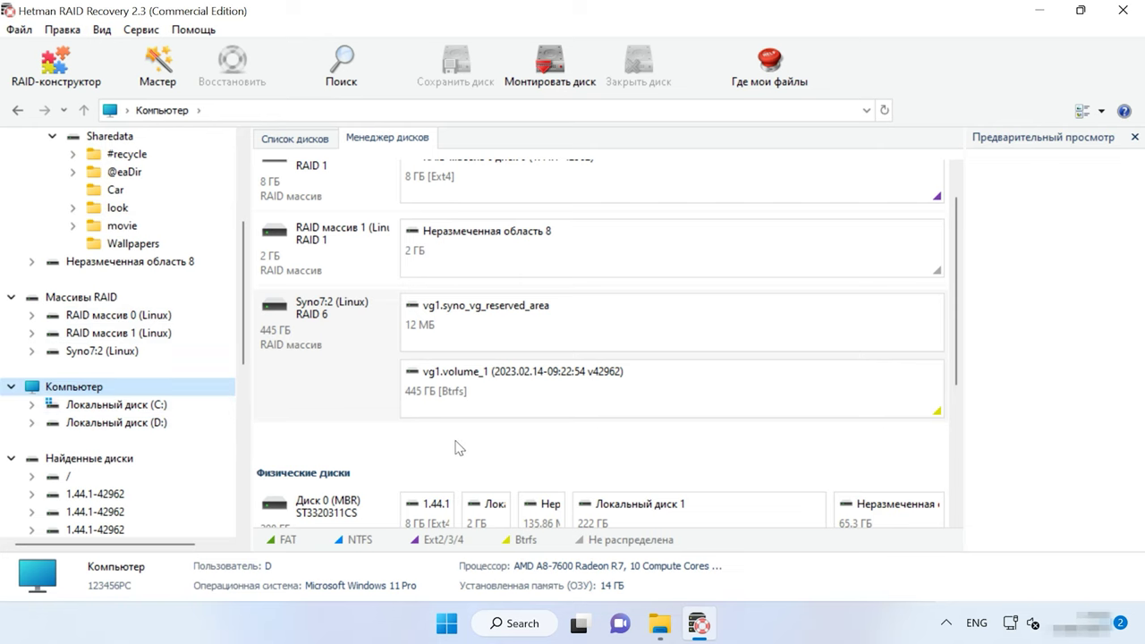
{"action": "left_click", "coordinate": [668, 390]}
{"action": "right_click", "coordinate": [670, 386]}
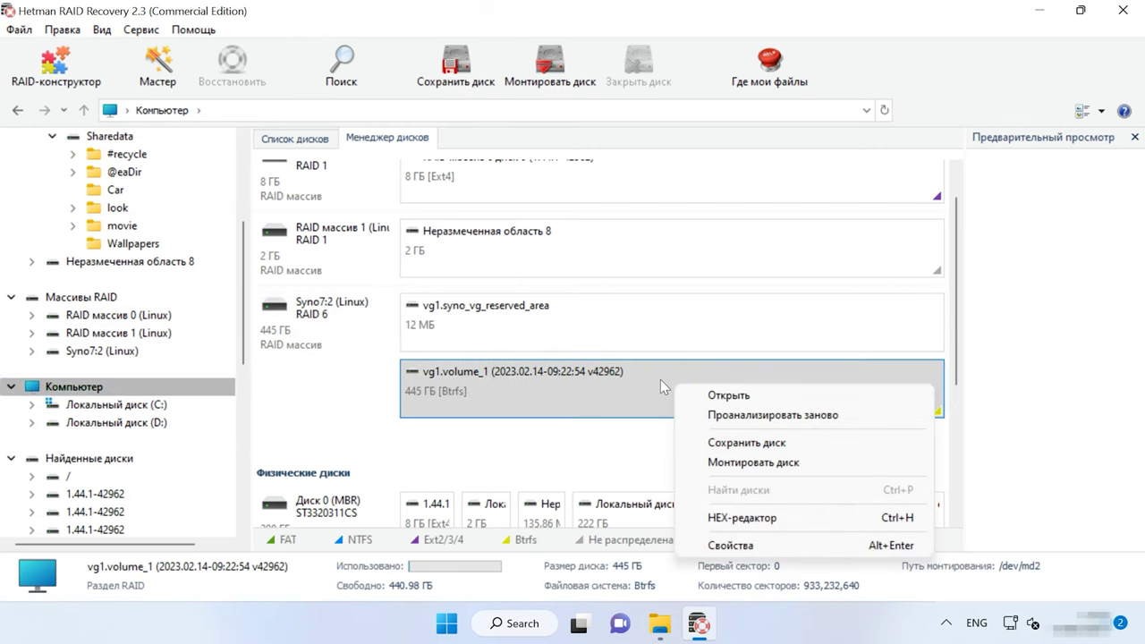
{"action": "left_click", "coordinate": [799, 416]}
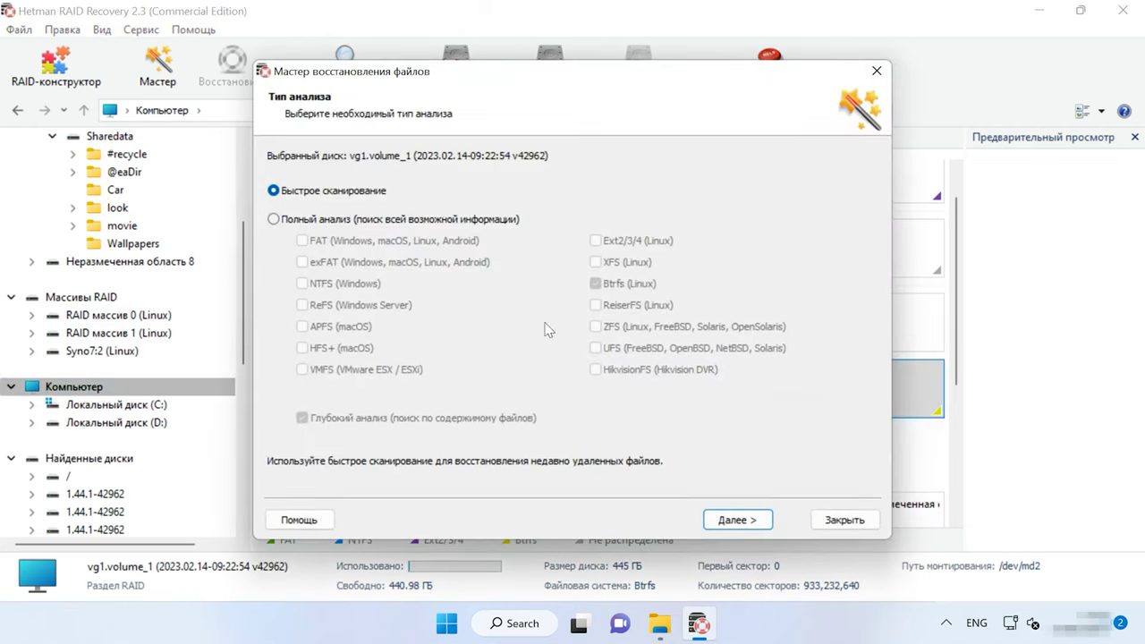
Run a full analysis of vg1.volume_1 for the Btrfs file system with deep content analysis turned off, and finish the wizard.
{"action": "left_click", "coordinate": [327, 220]}
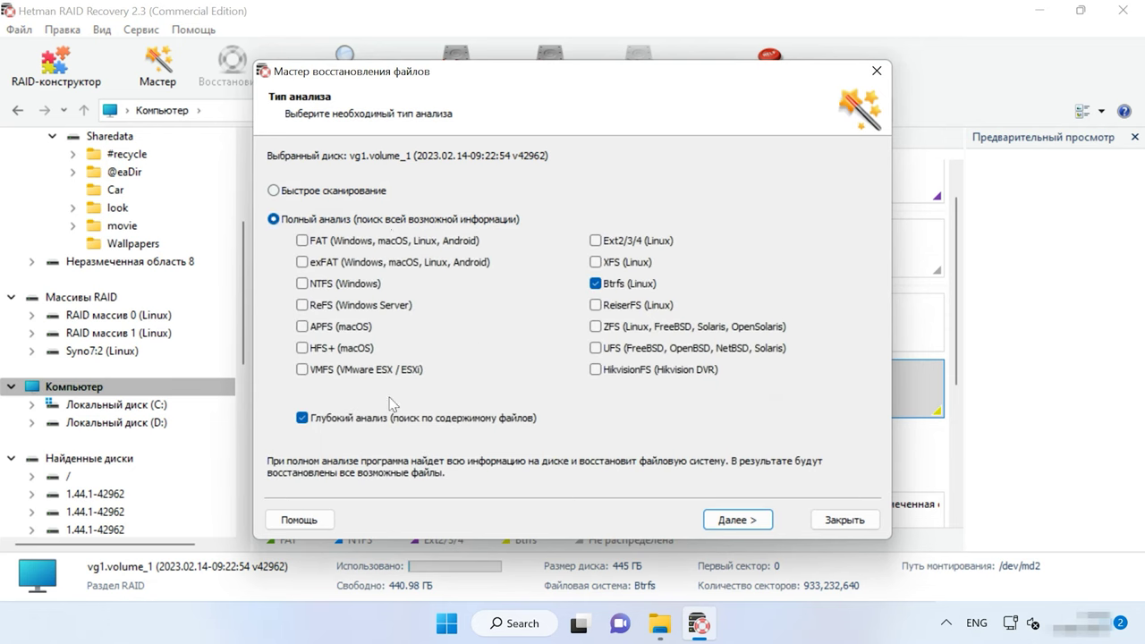
{"action": "left_click", "coordinate": [304, 419]}
{"action": "left_click", "coordinate": [736, 520]}
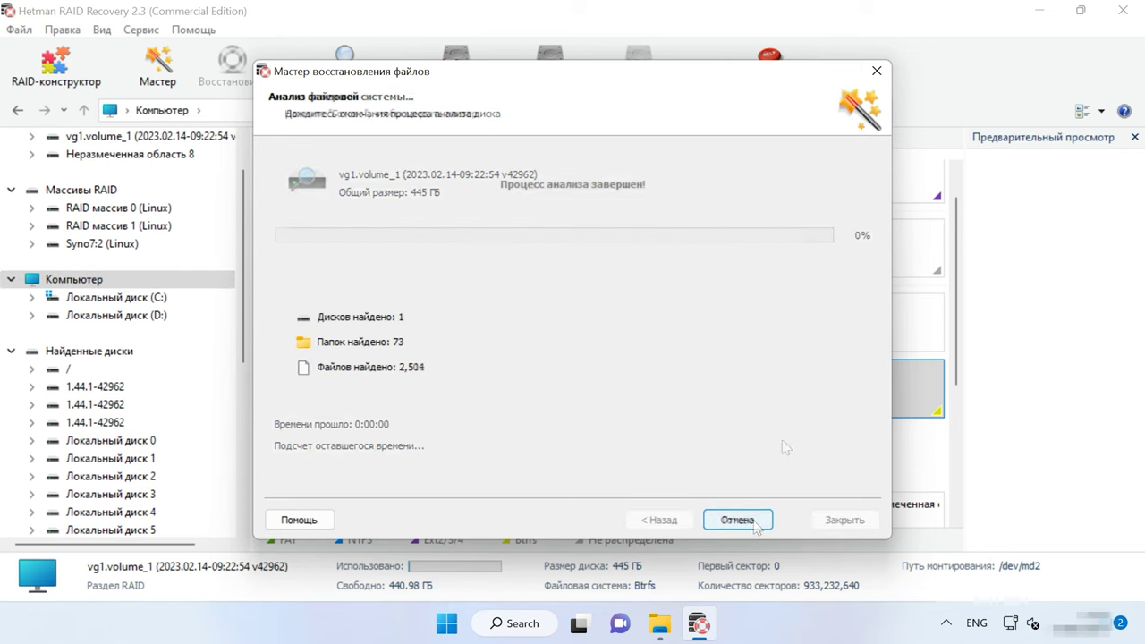
{"action": "left_click", "coordinate": [737, 519]}
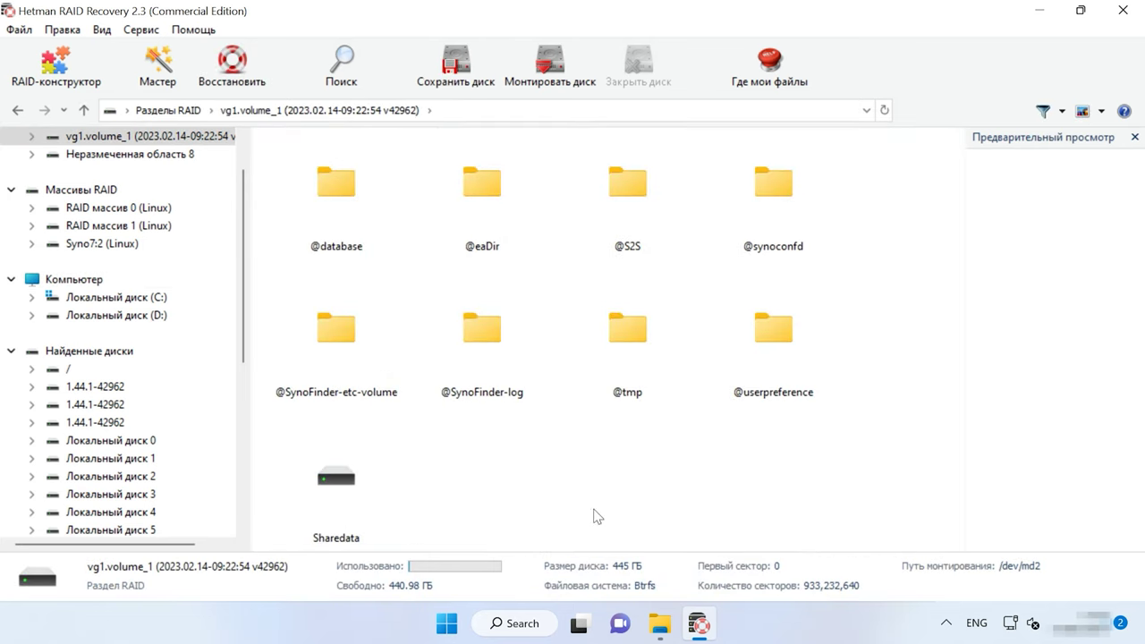
Open Sharedata in the analysed volume and select 027.jpg, 028.jpg, Headphones.docx and LTSC.docx.
{"action": "double_click", "coordinate": [344, 492]}
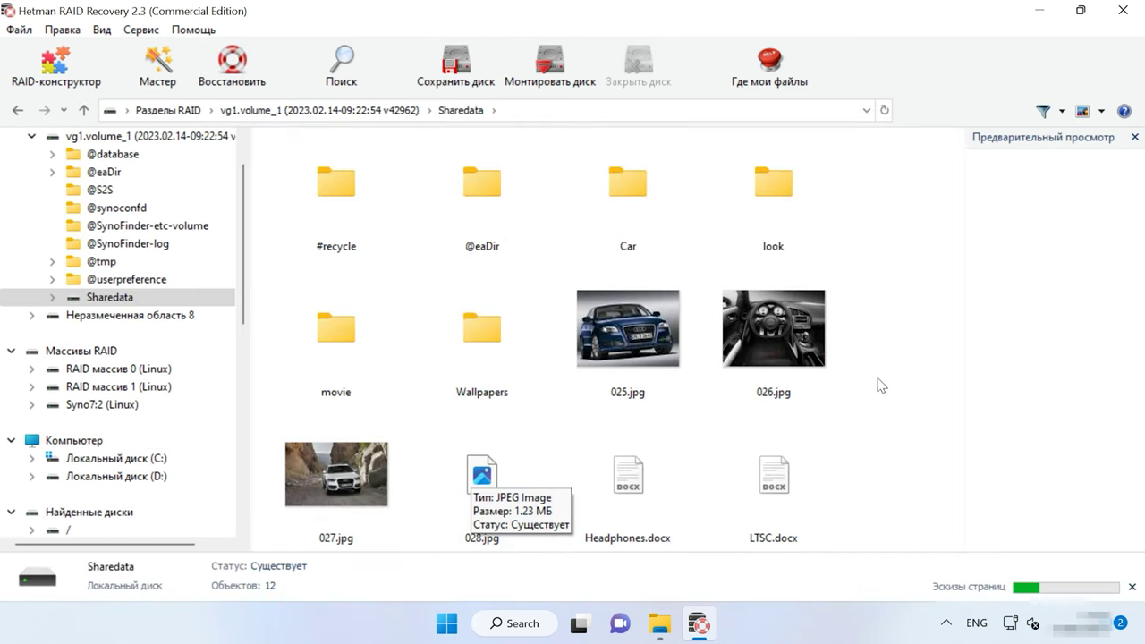
{"action": "left_click_drag", "start_coordinate": [880, 424], "coordinate": [302, 501]}
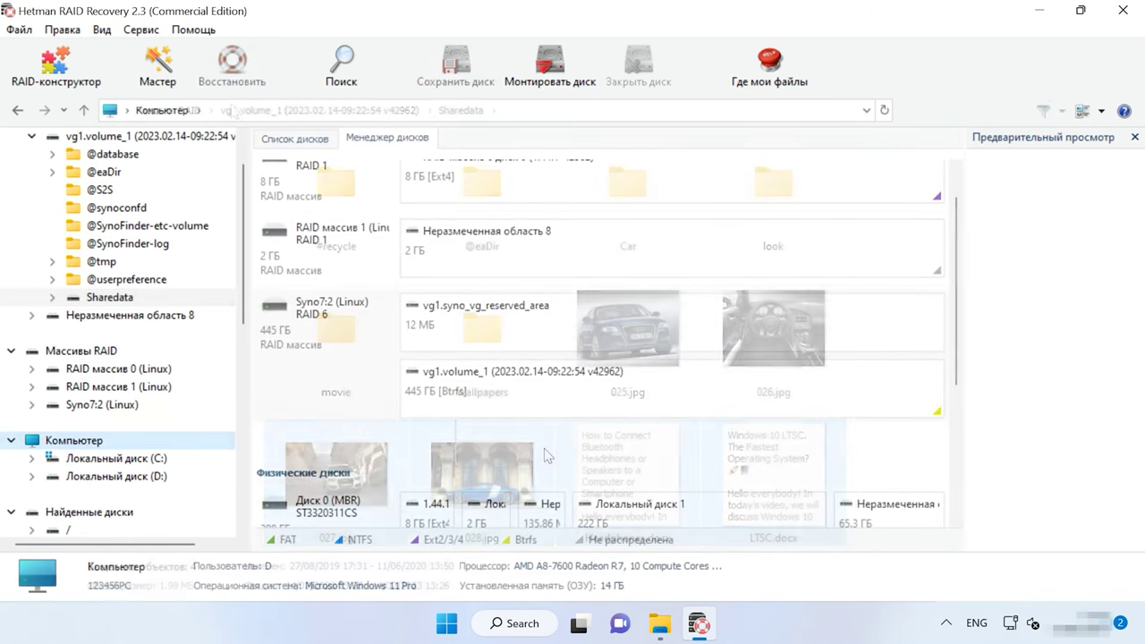
Set up a full disk image of the Syno7:2 (Linux) array, saved to hard disk as Syno72 (Linux).dsk, and close the image wizard.
{"action": "left_click", "coordinate": [389, 381]}
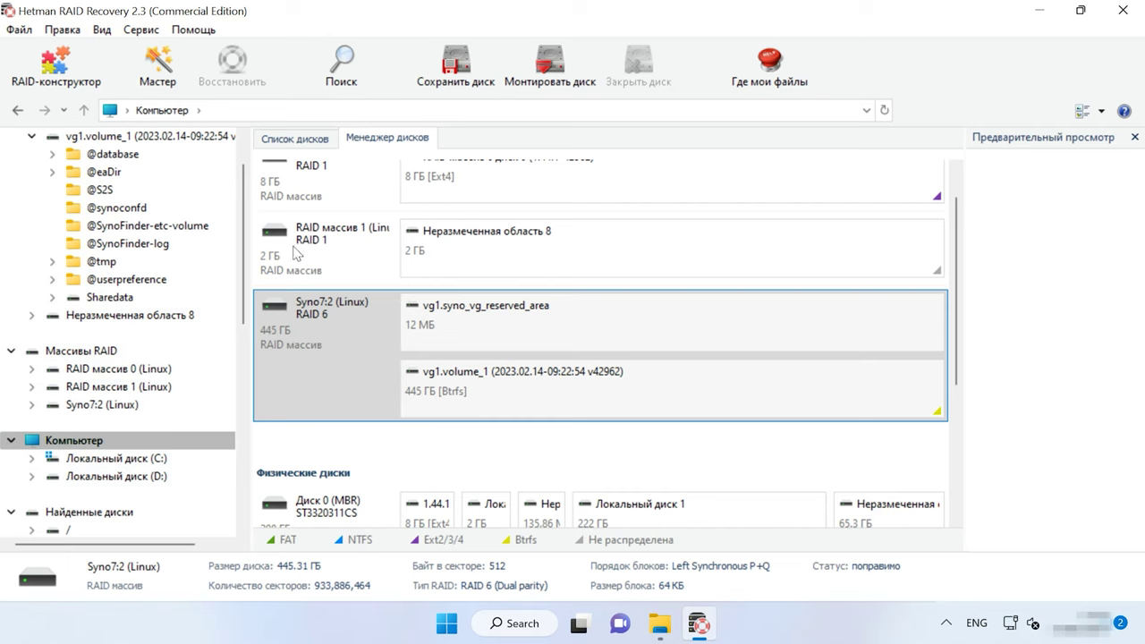
{"action": "left_click", "coordinate": [131, 27]}
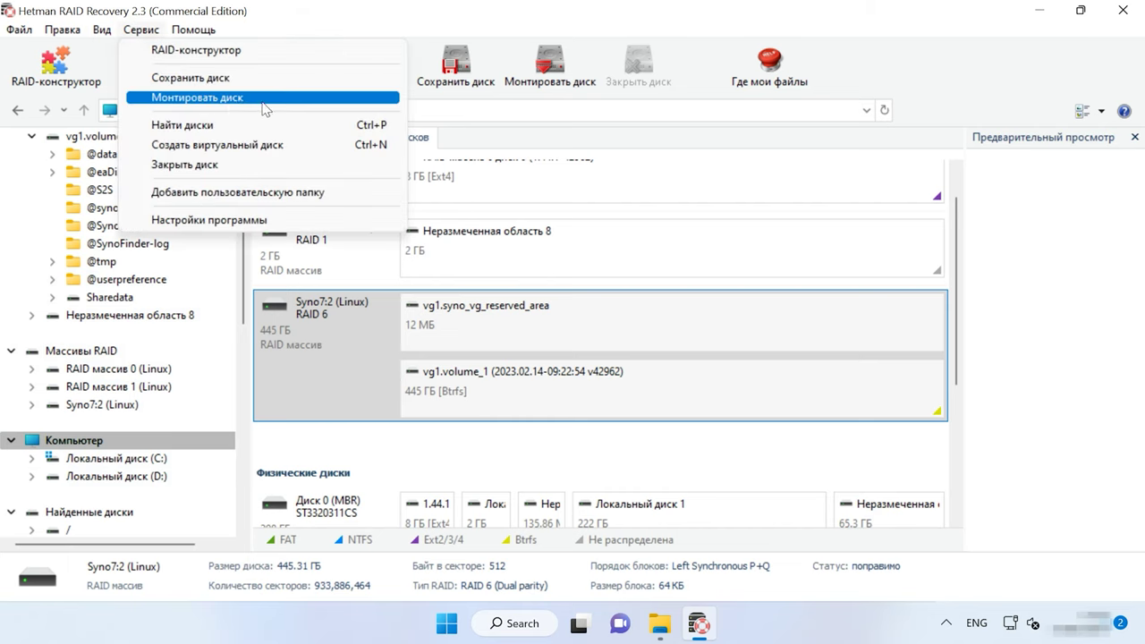
{"action": "left_click", "coordinate": [232, 82]}
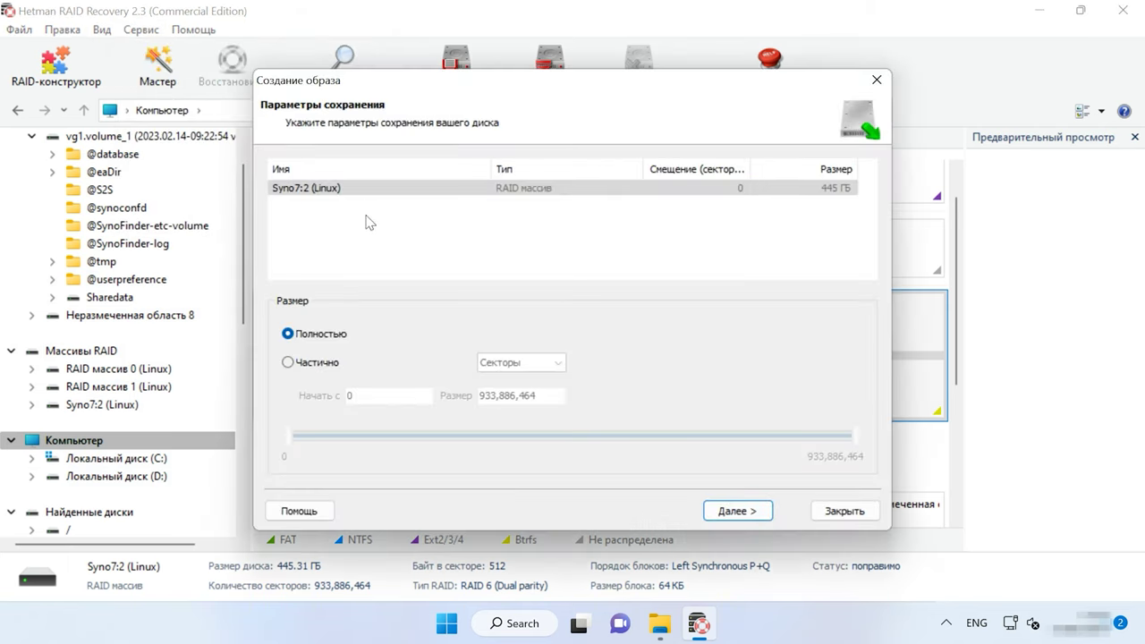
{"action": "left_click", "coordinate": [742, 510]}
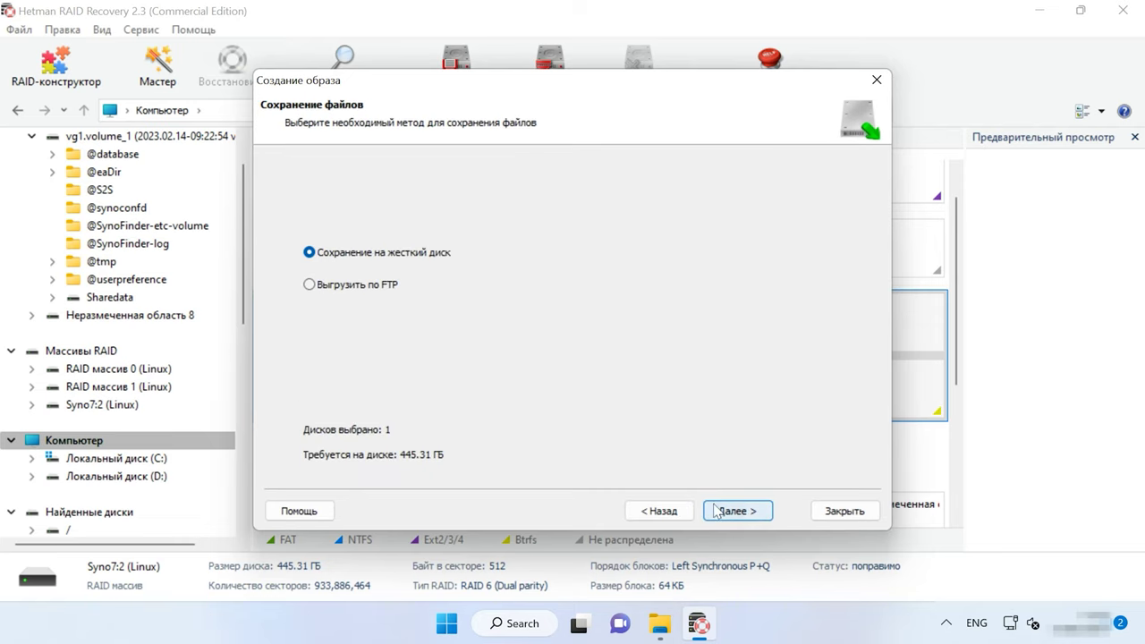
{"action": "left_click", "coordinate": [749, 511]}
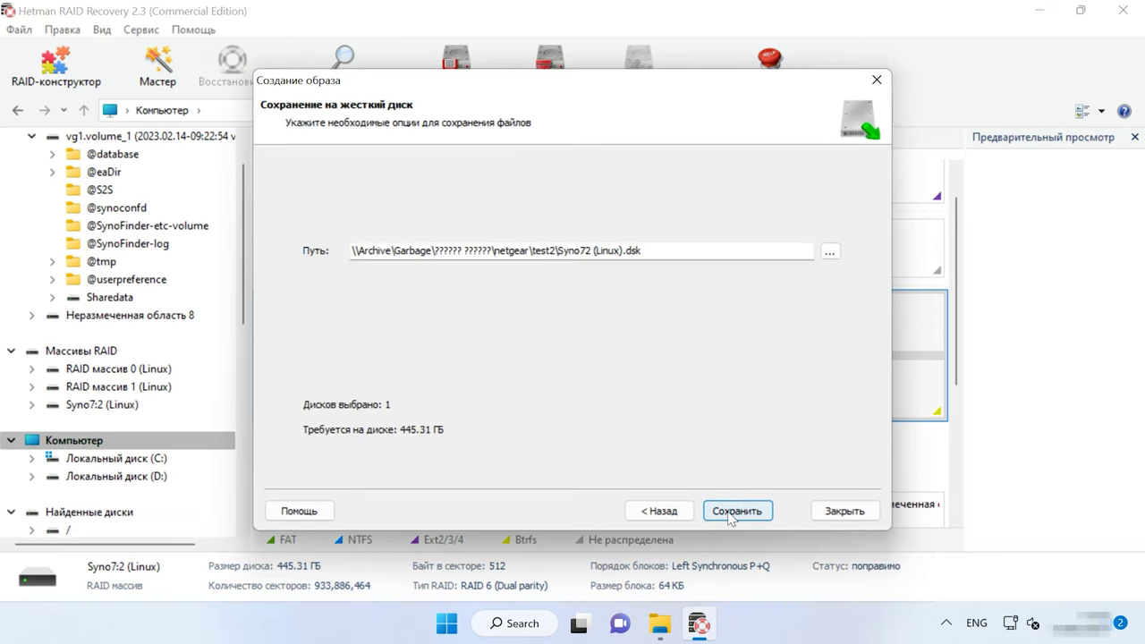
{"action": "left_click", "coordinate": [750, 515]}
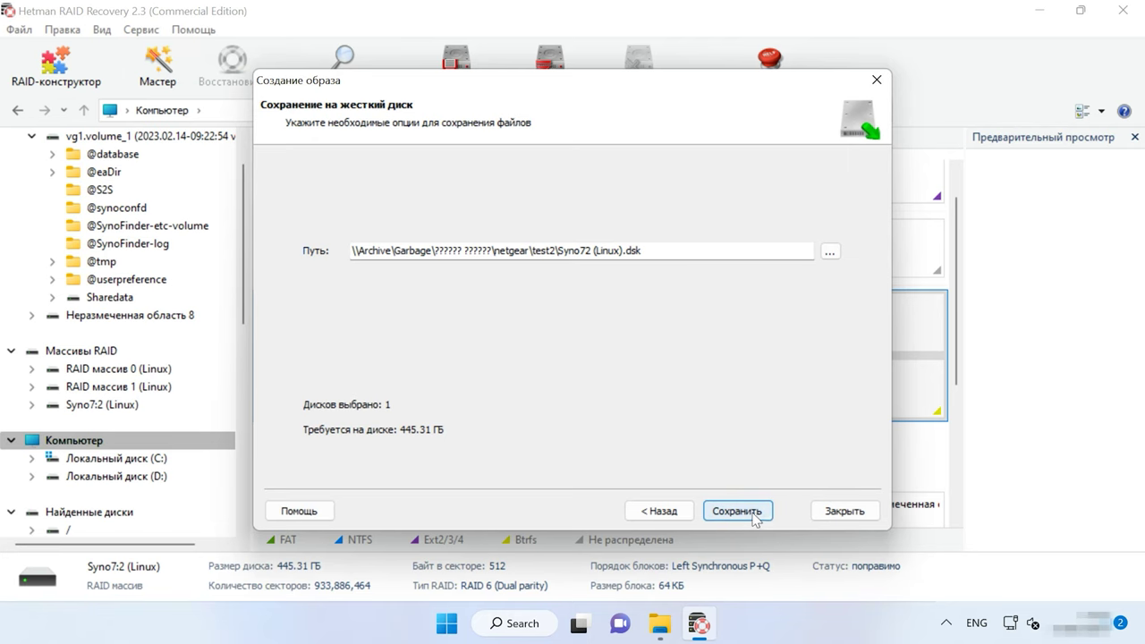
{"action": "left_click", "coordinate": [833, 512]}
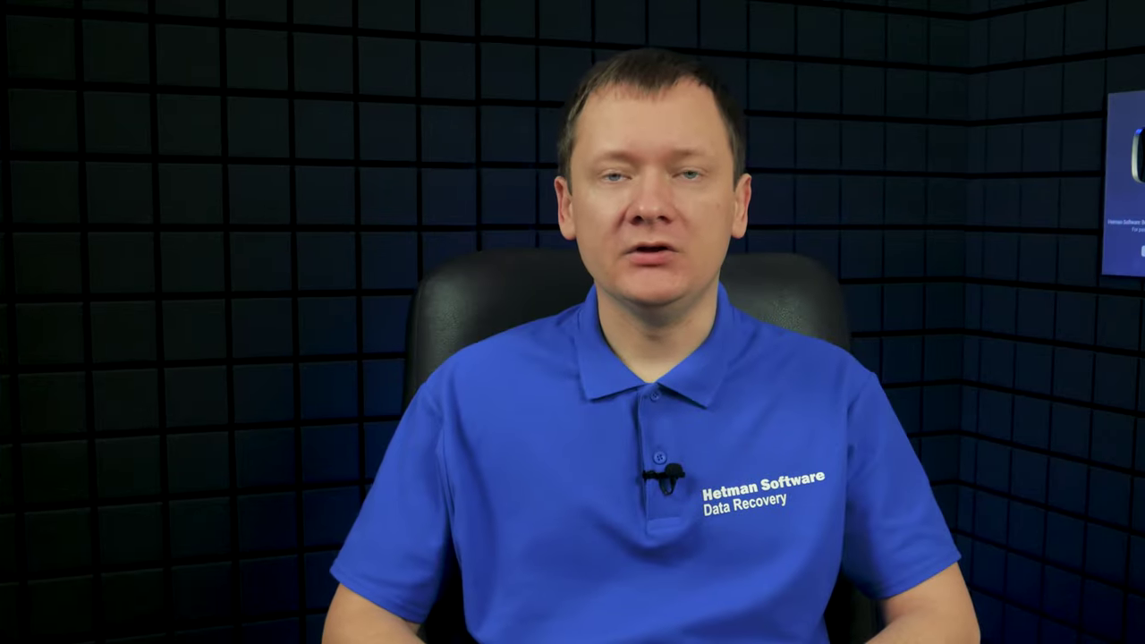